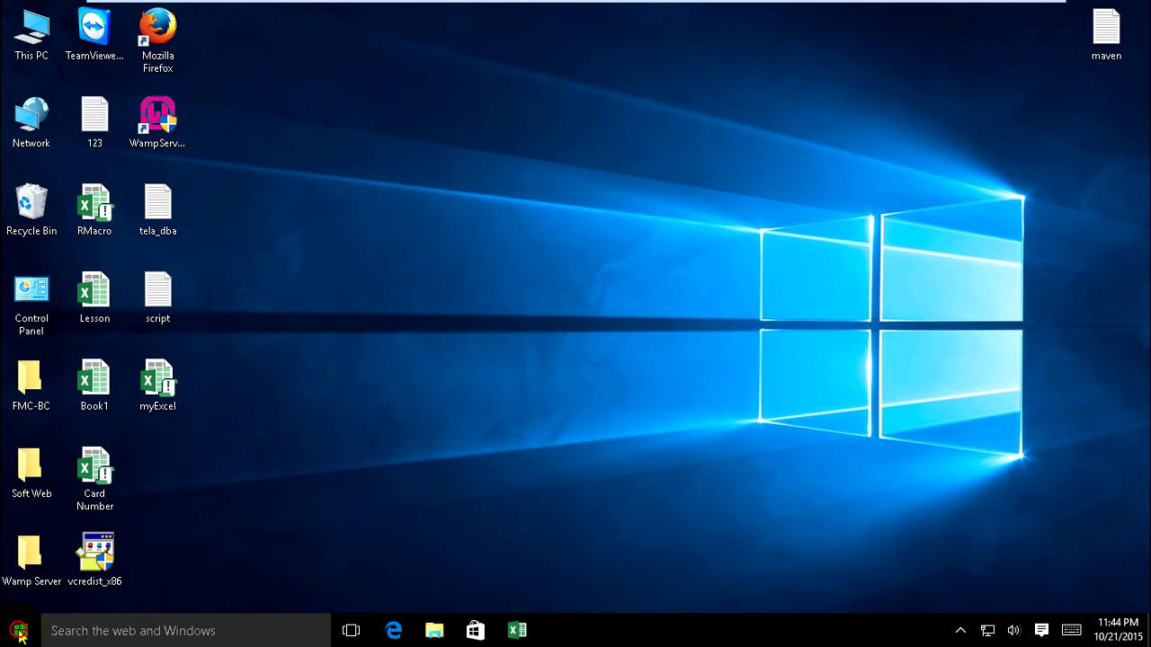
# Open Windows Settings from the Start menu and scroll its category grid to show Update & security.
pyautogui.click(21, 634)
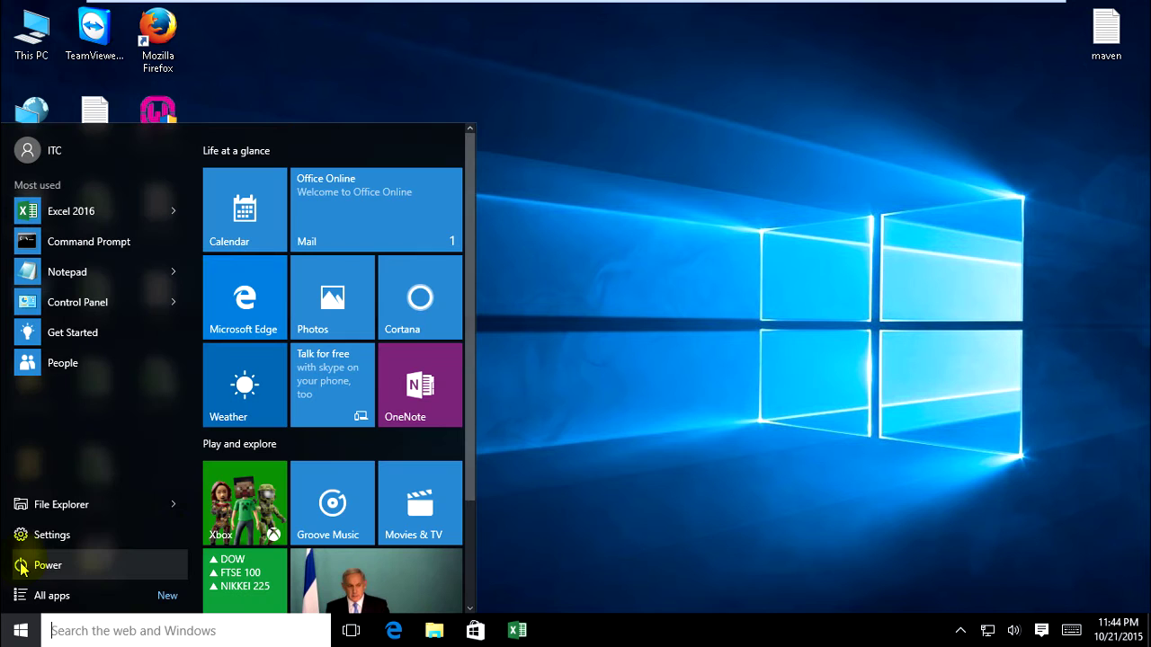
pyautogui.click(585, 430)
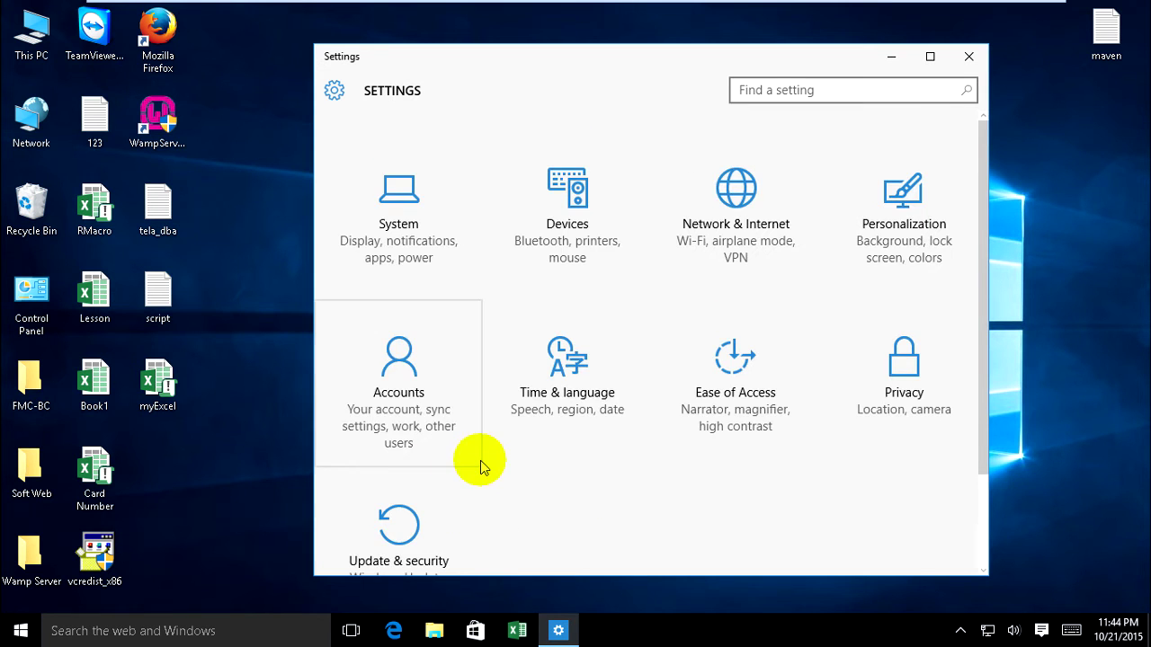
pyautogui.scroll(-1, 483, 471)
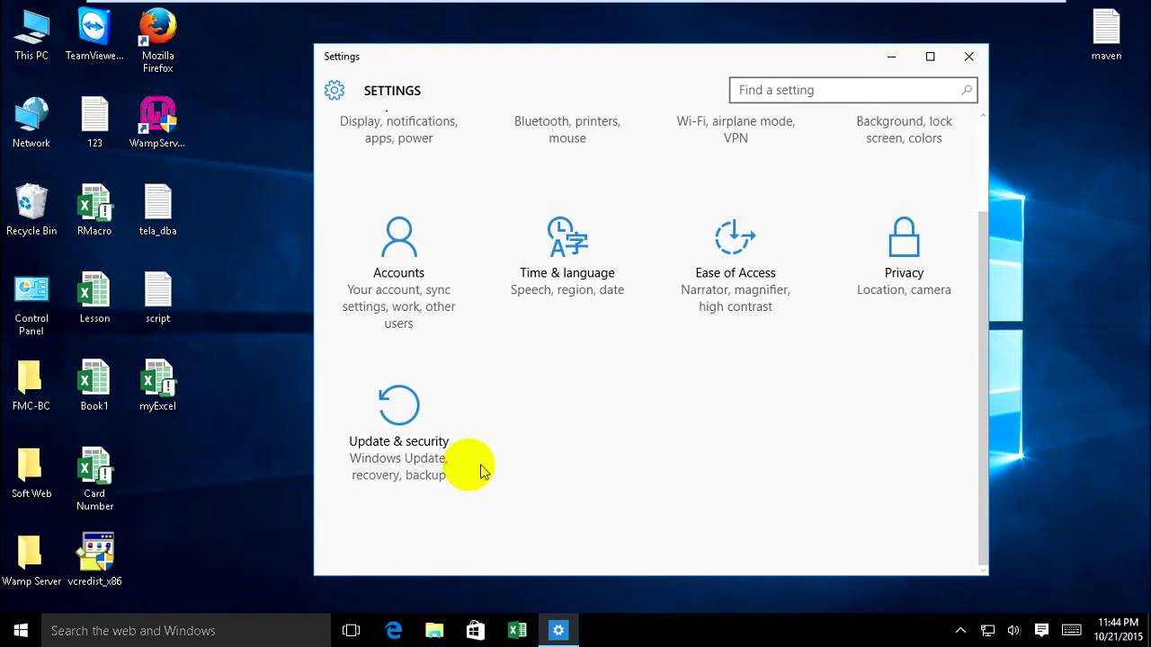
# Go to the Windows Defender page under Update & security.
pyautogui.click(408, 423)
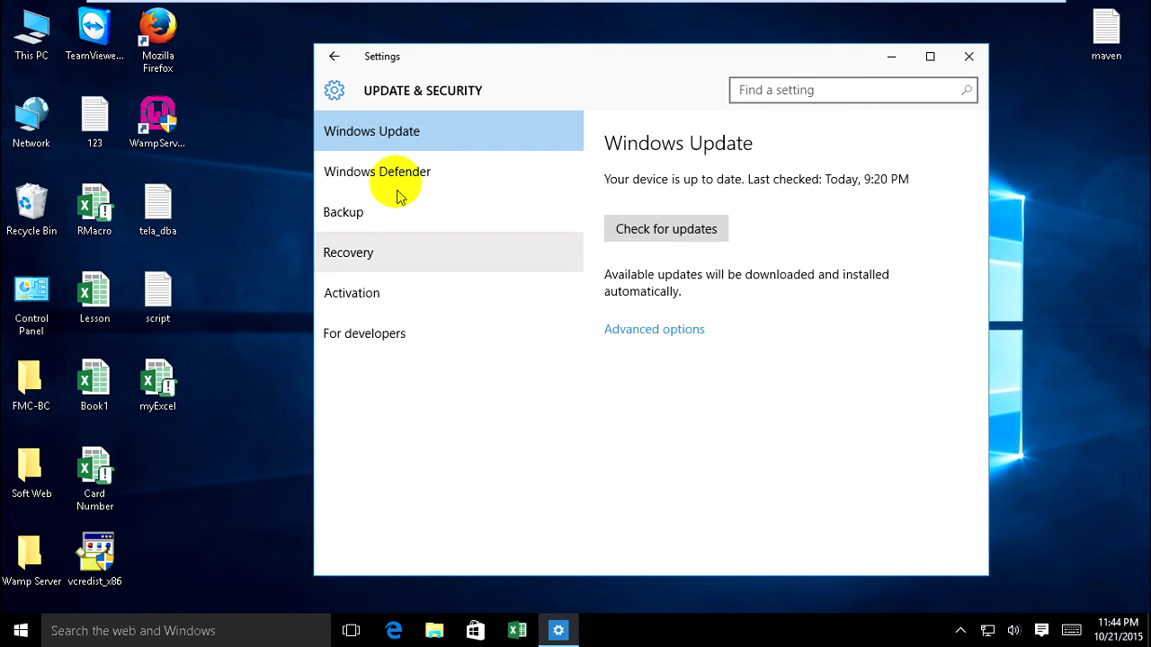
pyautogui.click(391, 175)
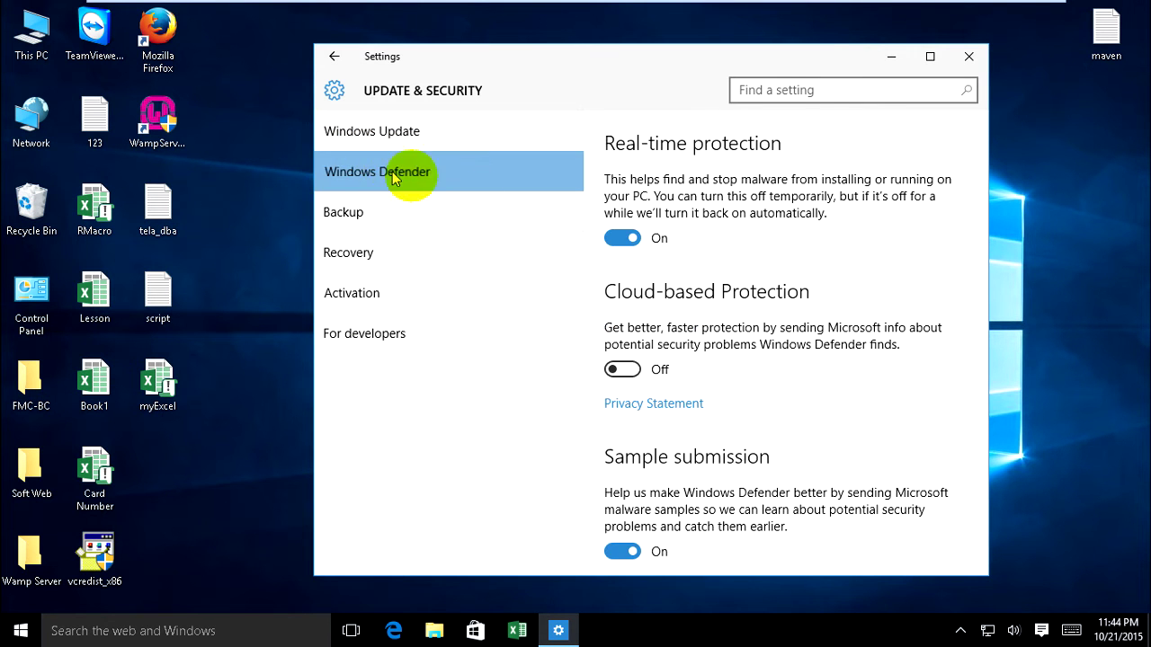
pyautogui.scroll(-2, 698, 252)
pyautogui.scroll(2, 702, 254)
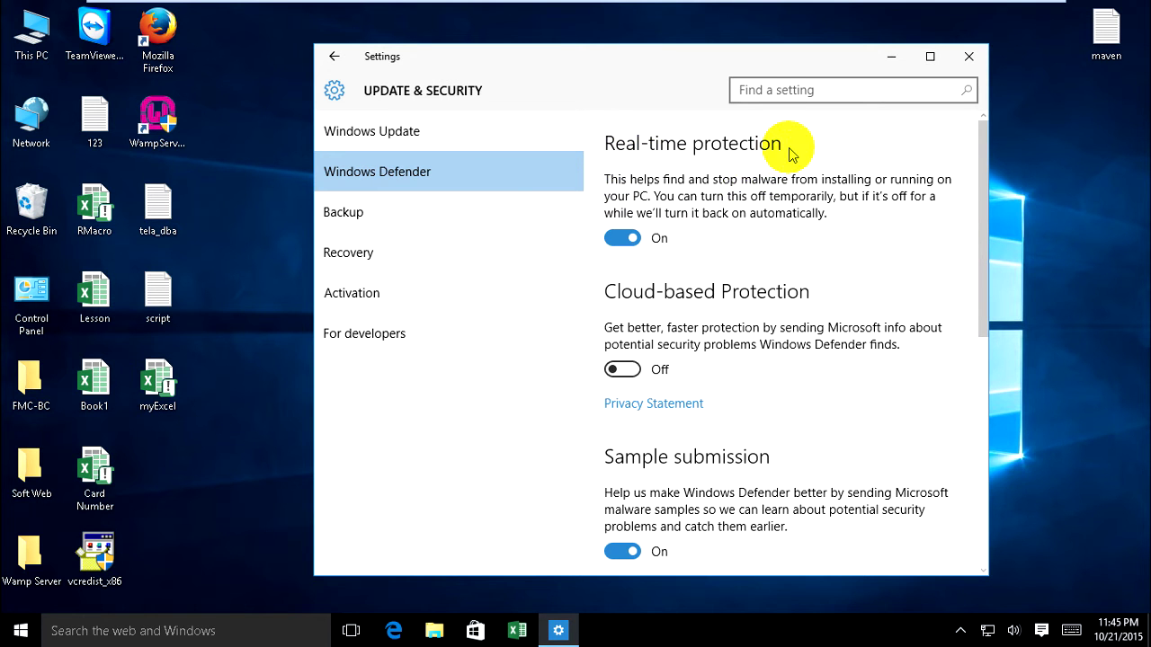
pyautogui.click(662, 241)
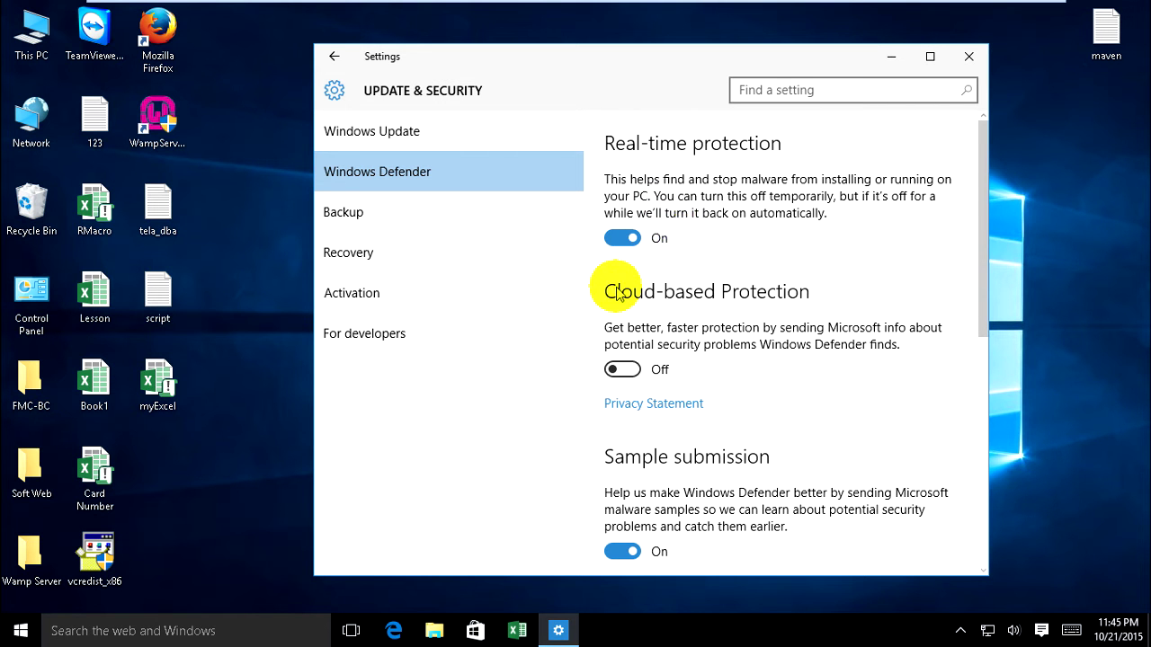
# Launch the full Windows Defender program from the bottom of that page.
pyautogui.scroll(-3, 611, 292)
pyautogui.scroll(-5, 611, 290)
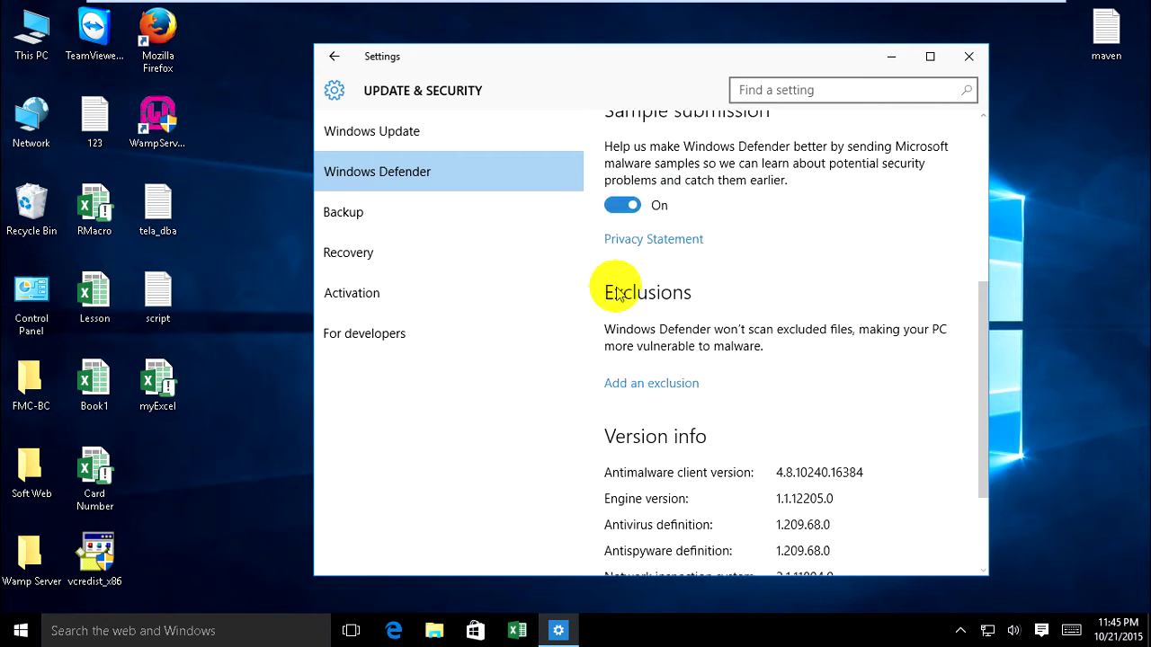
pyautogui.scroll(7, 605, 291)
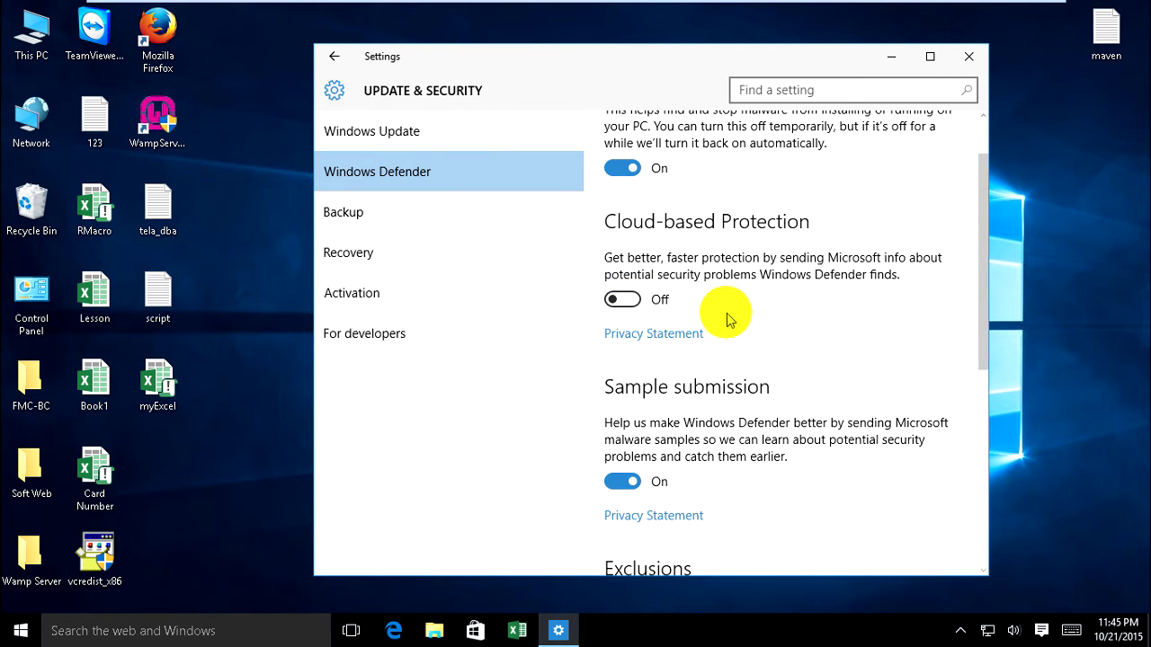
pyautogui.scroll(-9, 732, 319)
pyautogui.click(650, 521)
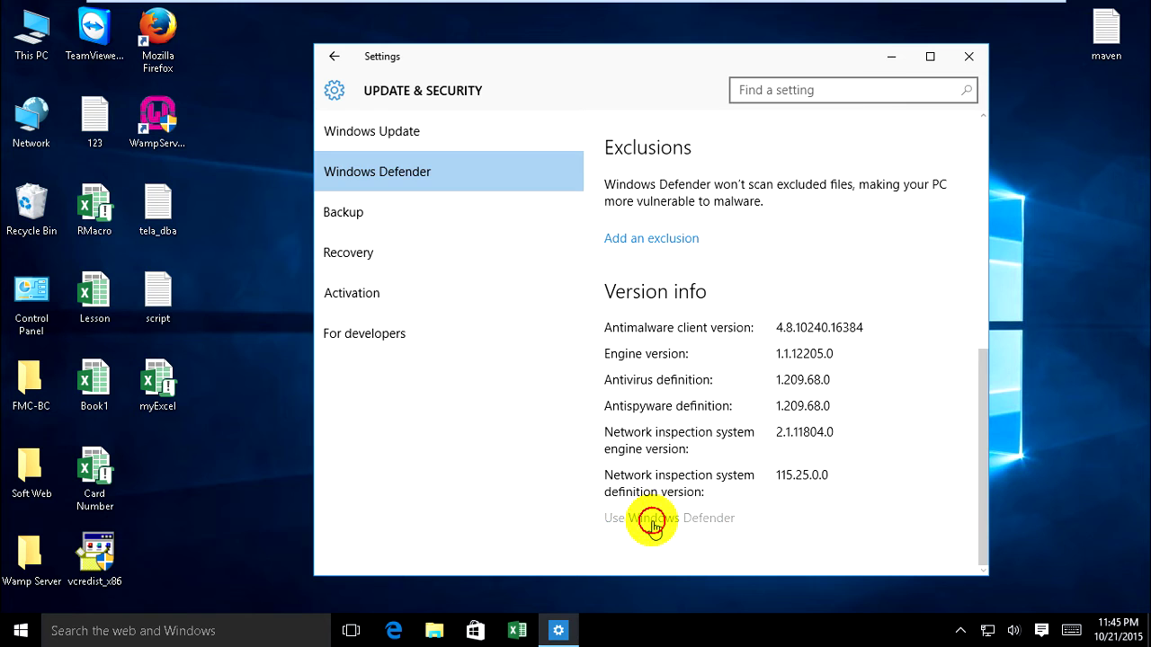
# Move the Windows Defender window up, with Quick chosen under Scan options on Home.
pyautogui.click(498, 85)
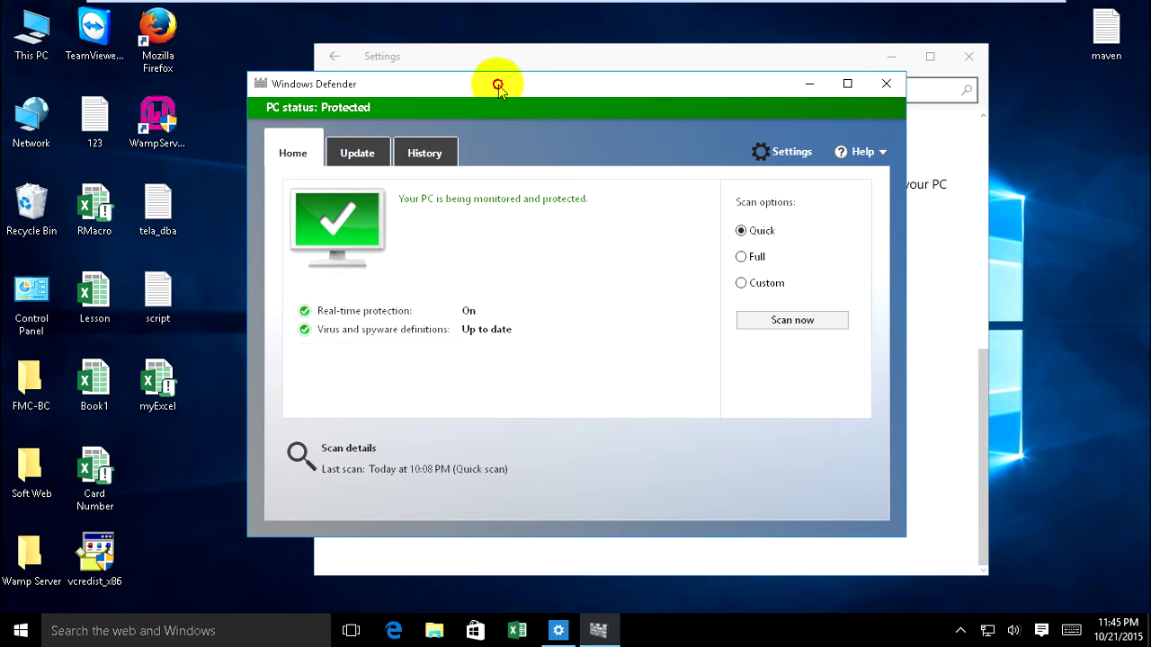
pyautogui.moveTo(497, 84); pyautogui.dragTo(513, 47)
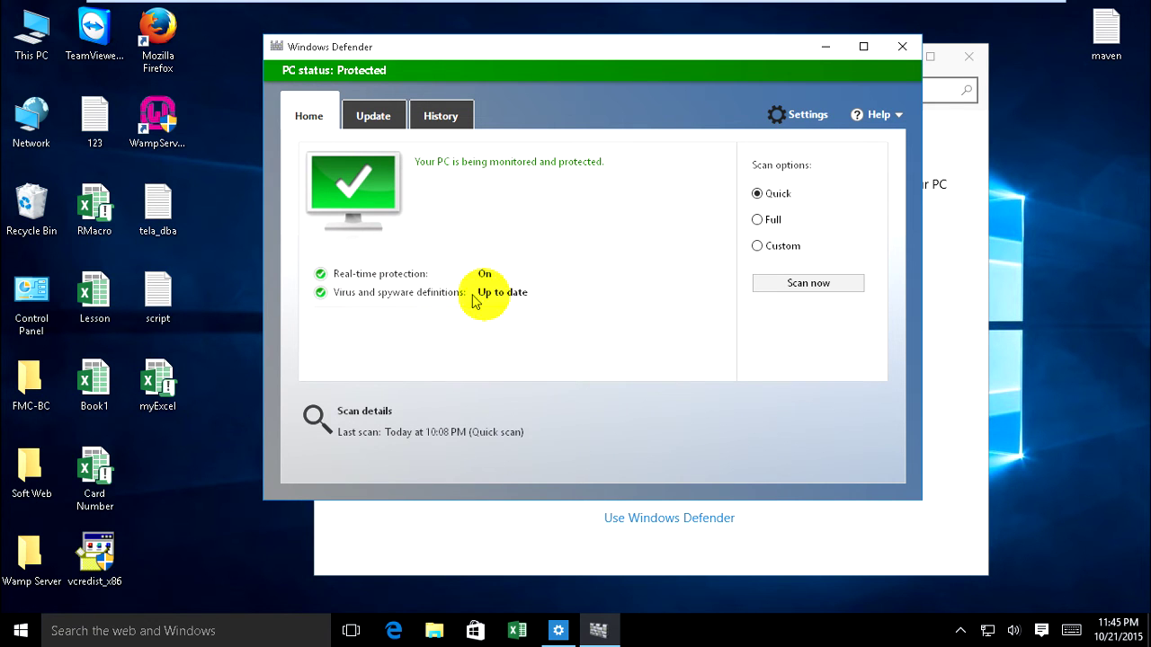
pyautogui.moveTo(437, 271)
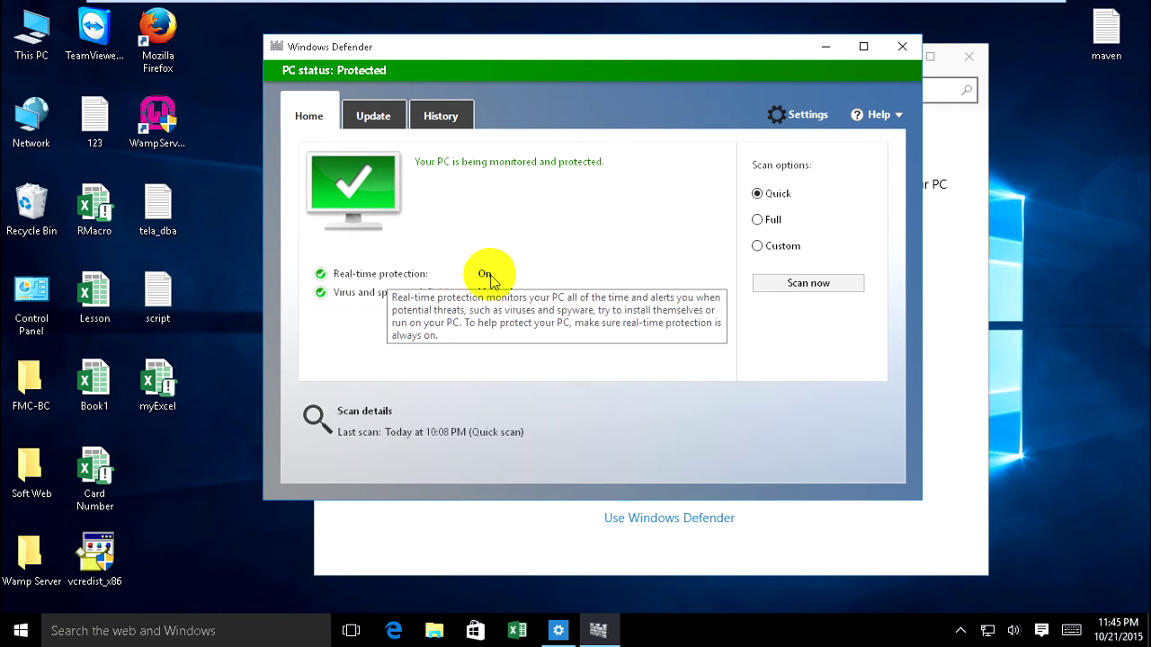
pyautogui.moveTo(377, 306)
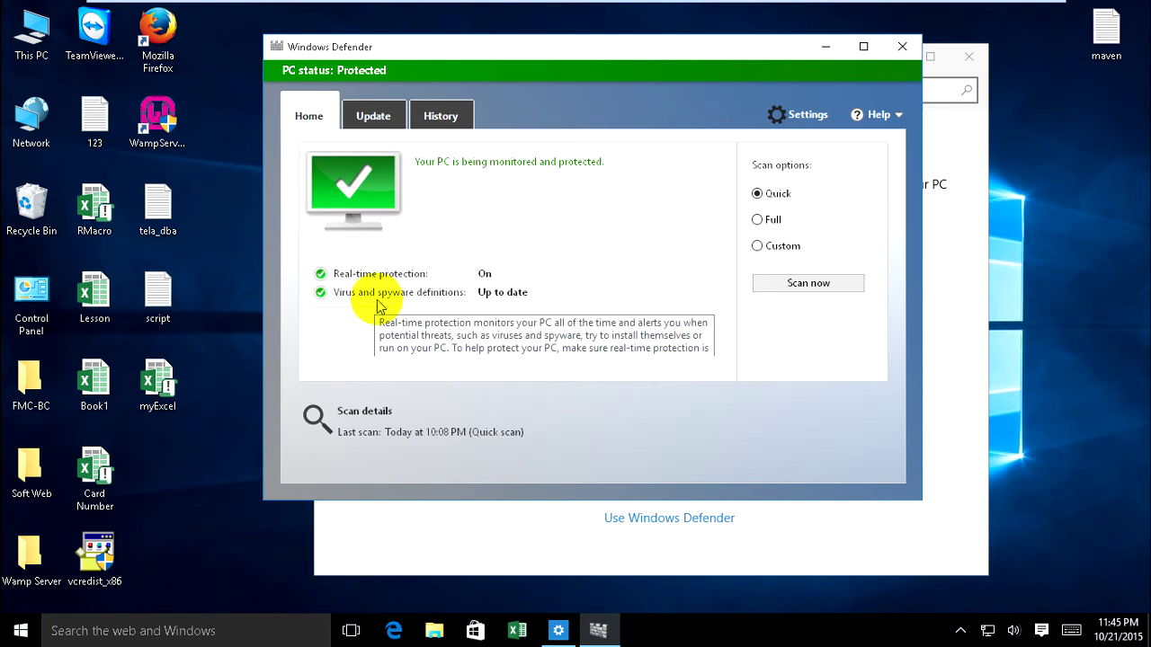
pyautogui.moveTo(428, 303)
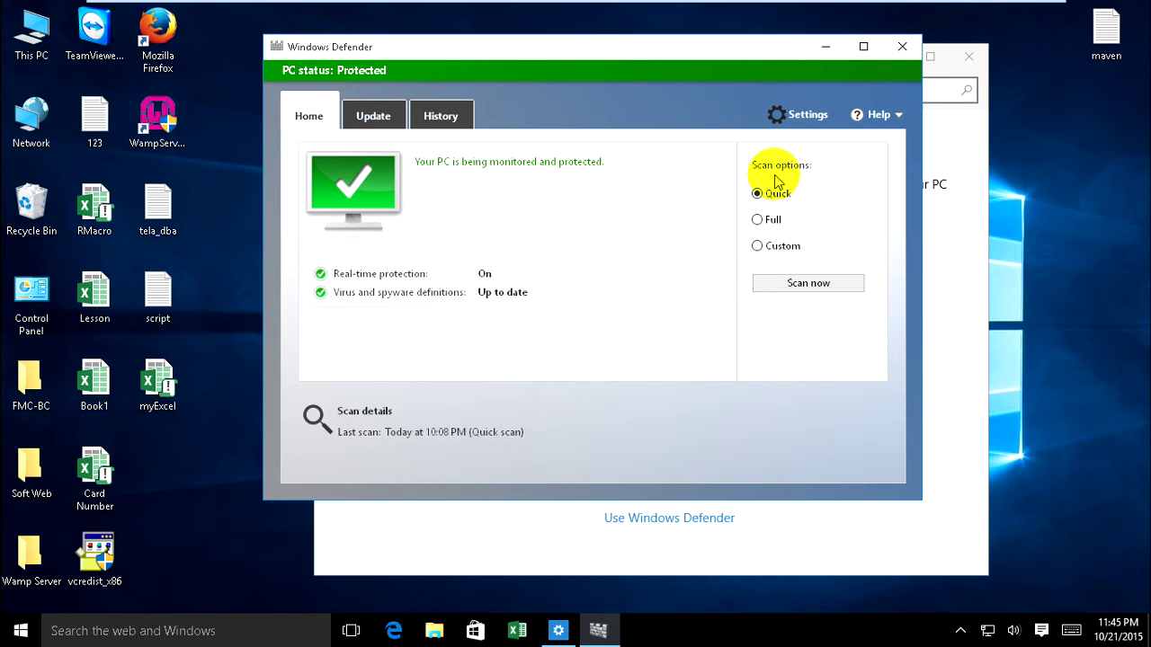
pyautogui.moveTo(778, 203)
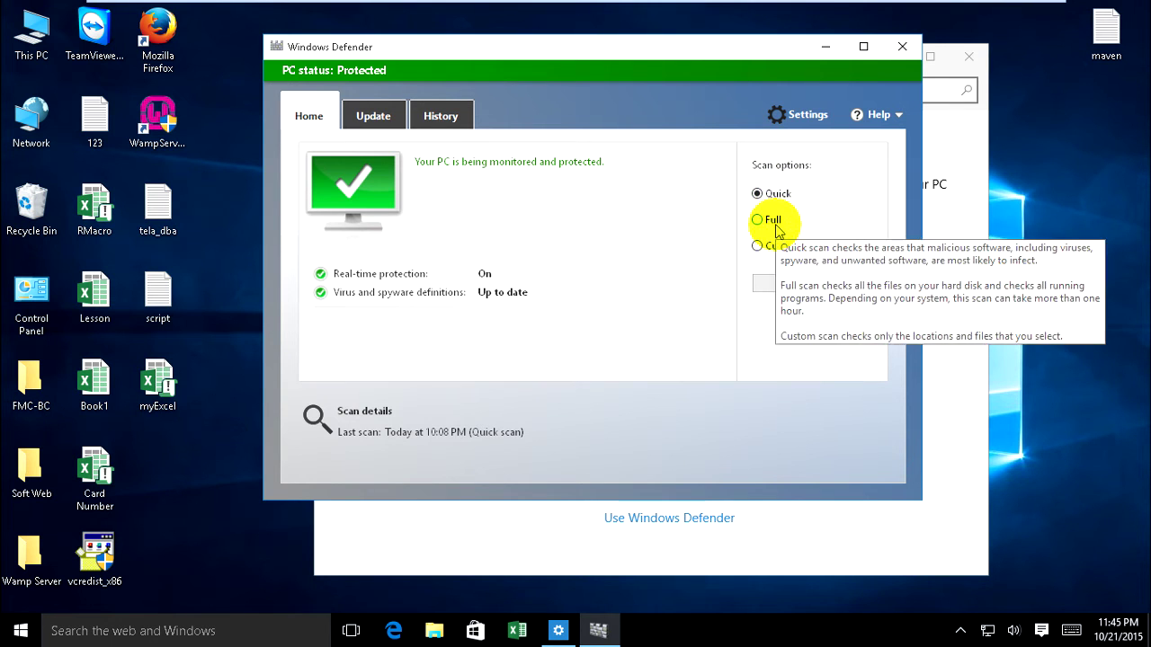
pyautogui.moveTo(779, 230)
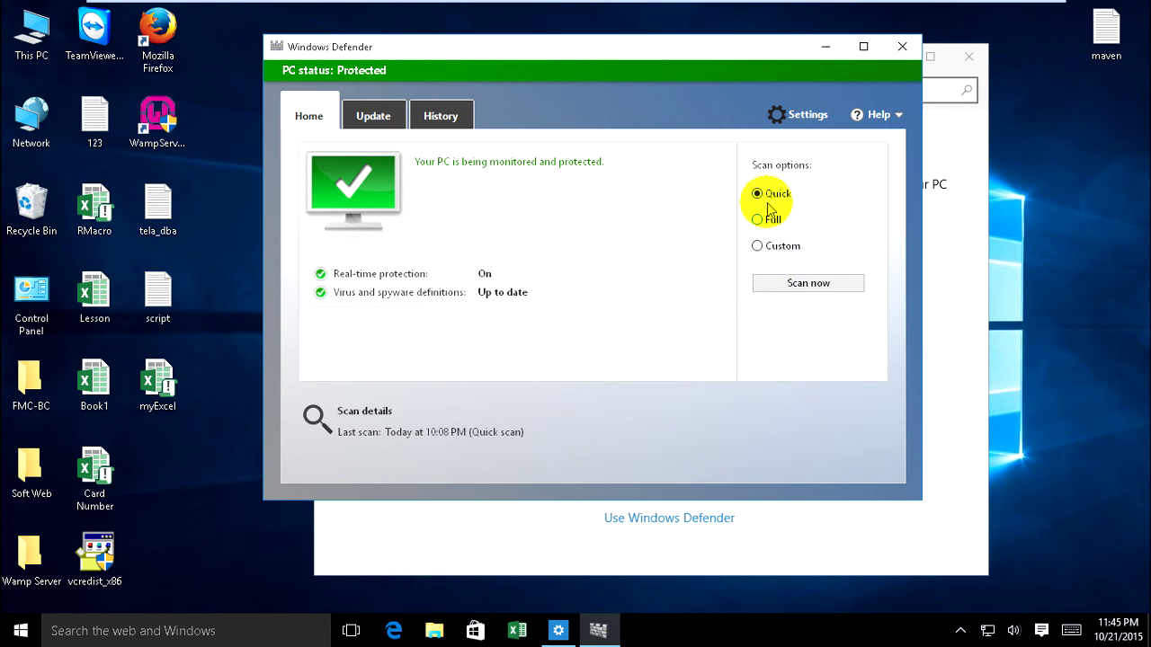
# Start a quick scan, then cancel it after a few seconds.
pyautogui.click(805, 286)
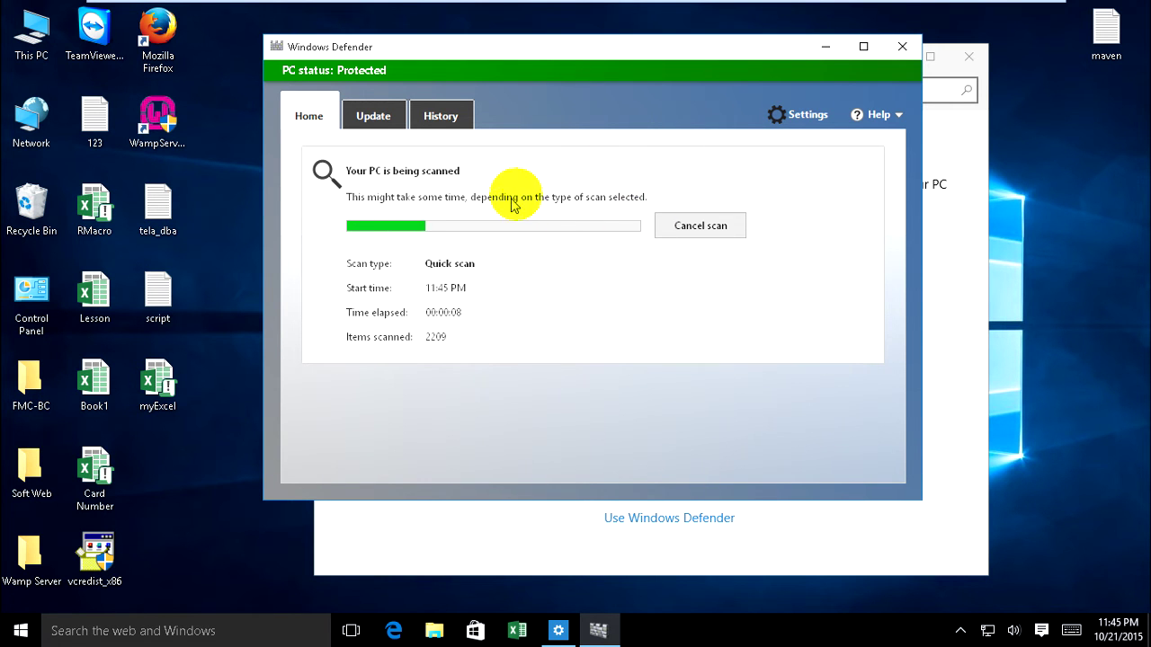
pyautogui.click(695, 225)
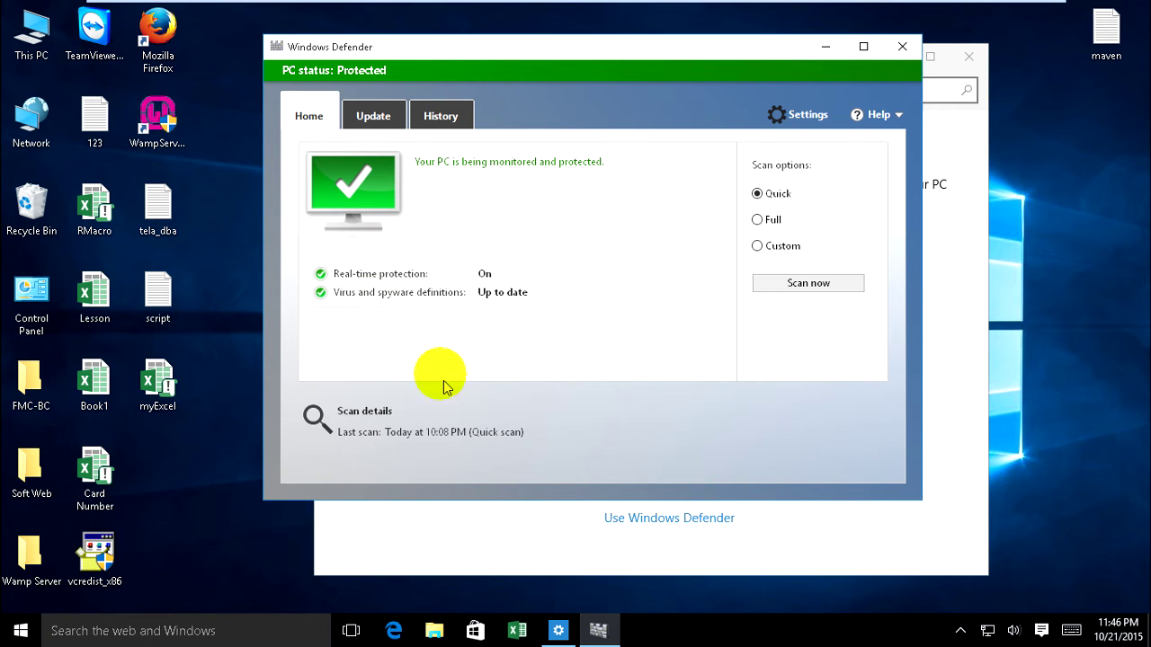
# Update virus and spyware definitions on the Update tab to version 1.209.68.0.
pyautogui.click(378, 120)
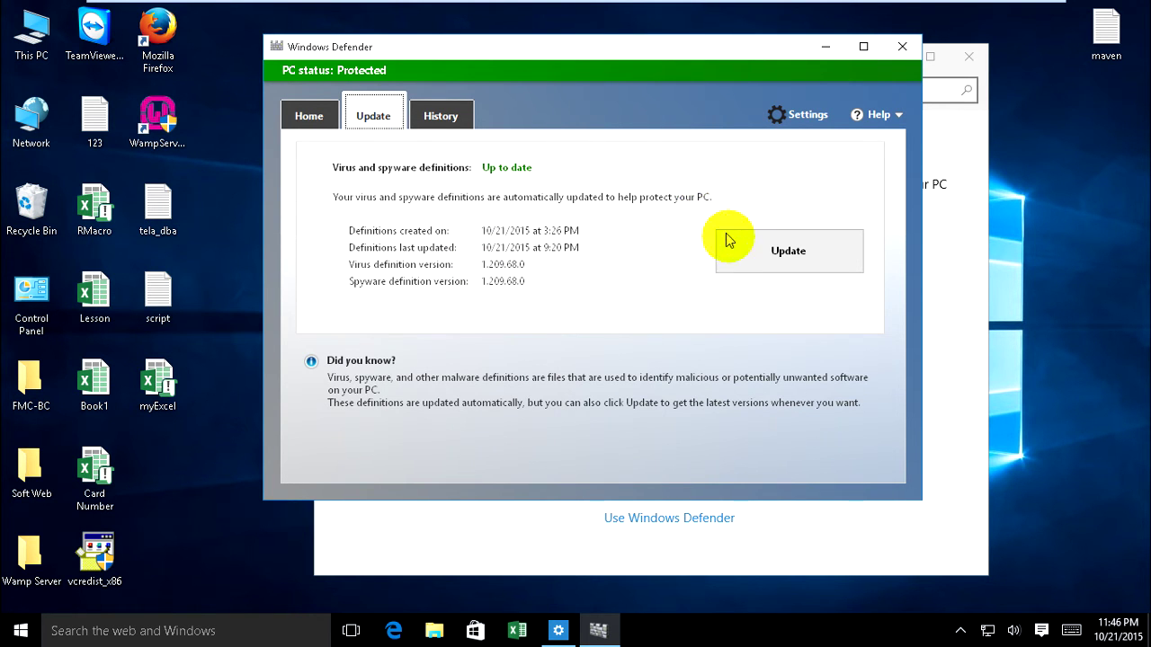
pyautogui.click(782, 261)
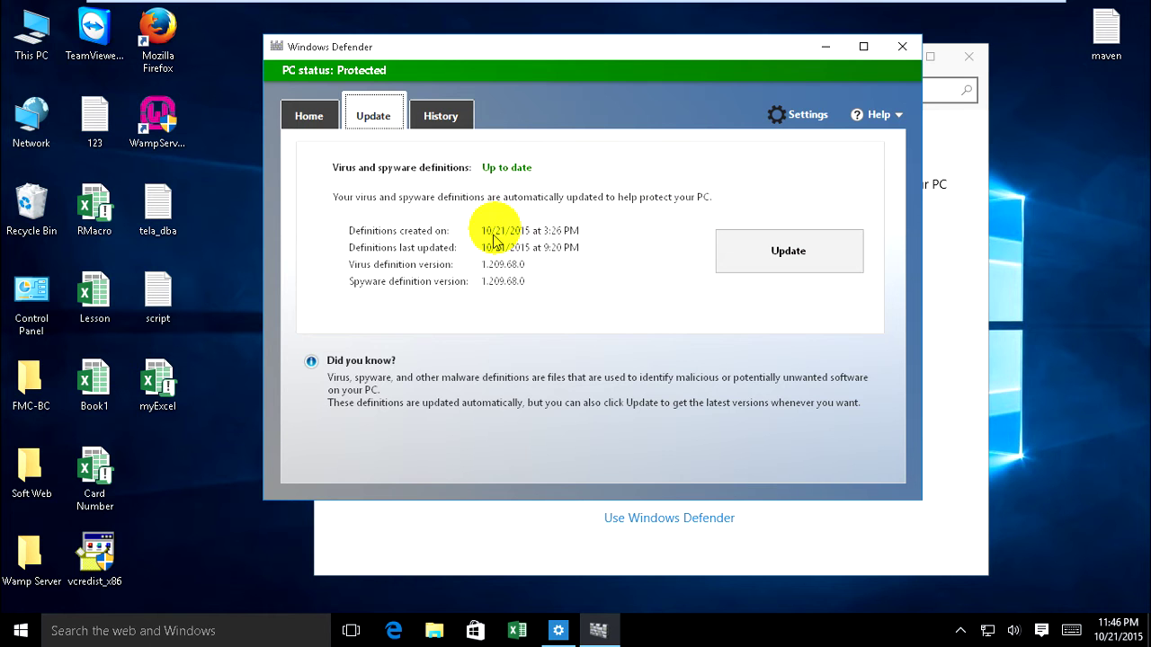
# Show details of the Quarantined items on the History tab, listing two Trojan:Win32/Dorv.D!rfn detections.
pyautogui.click(447, 117)
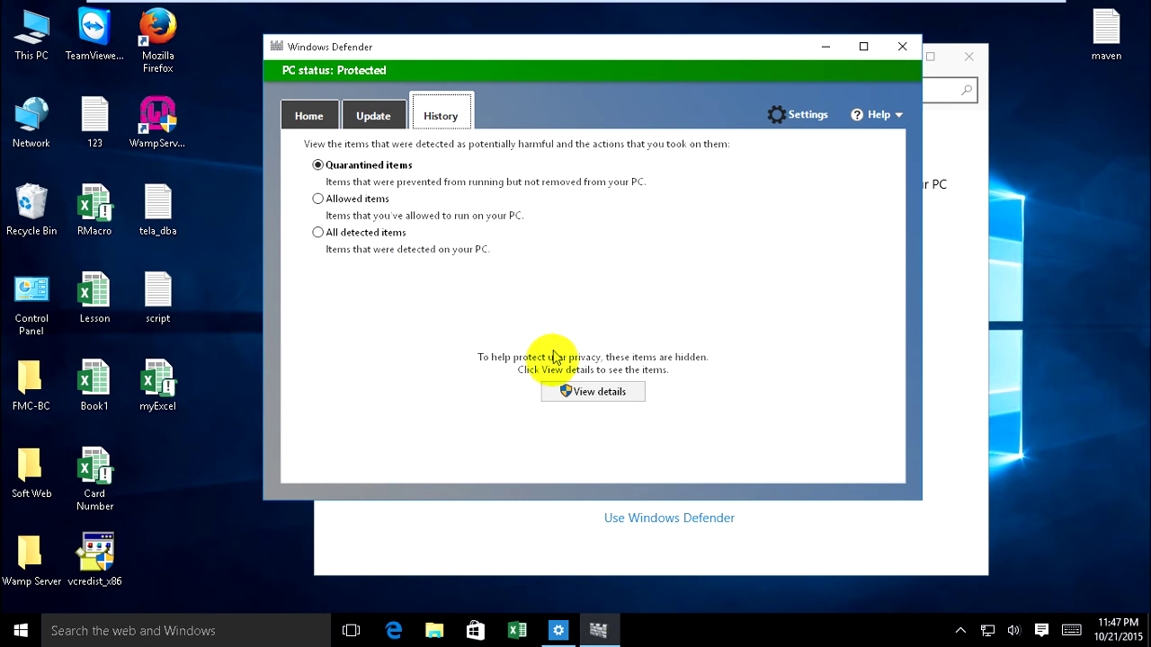
pyautogui.click(590, 393)
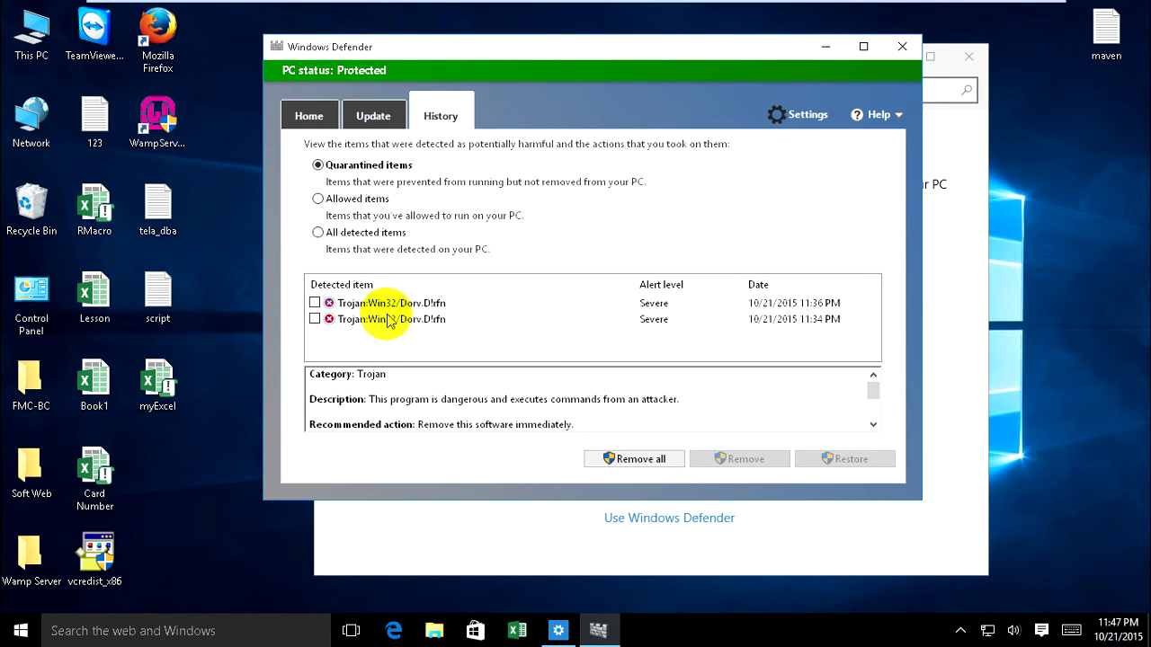
# Check both quarantined Trojan:Win32/Dorv.D!rfn items and remove them.
pyautogui.click(314, 303)
pyautogui.click(315, 319)
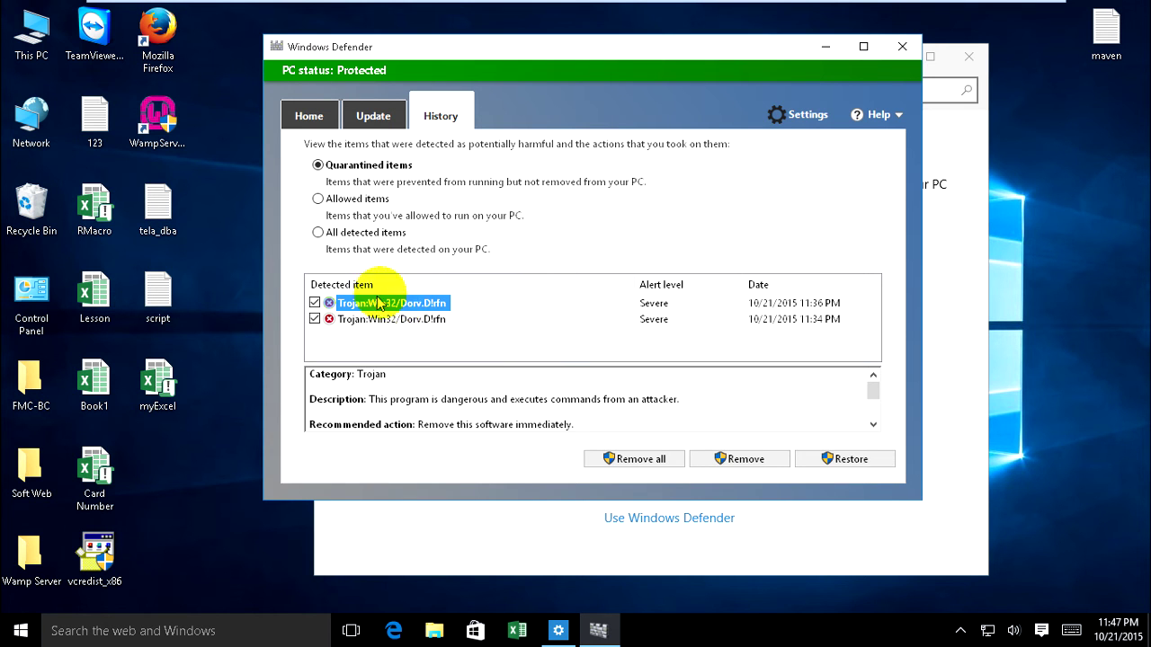
pyautogui.click(576, 428)
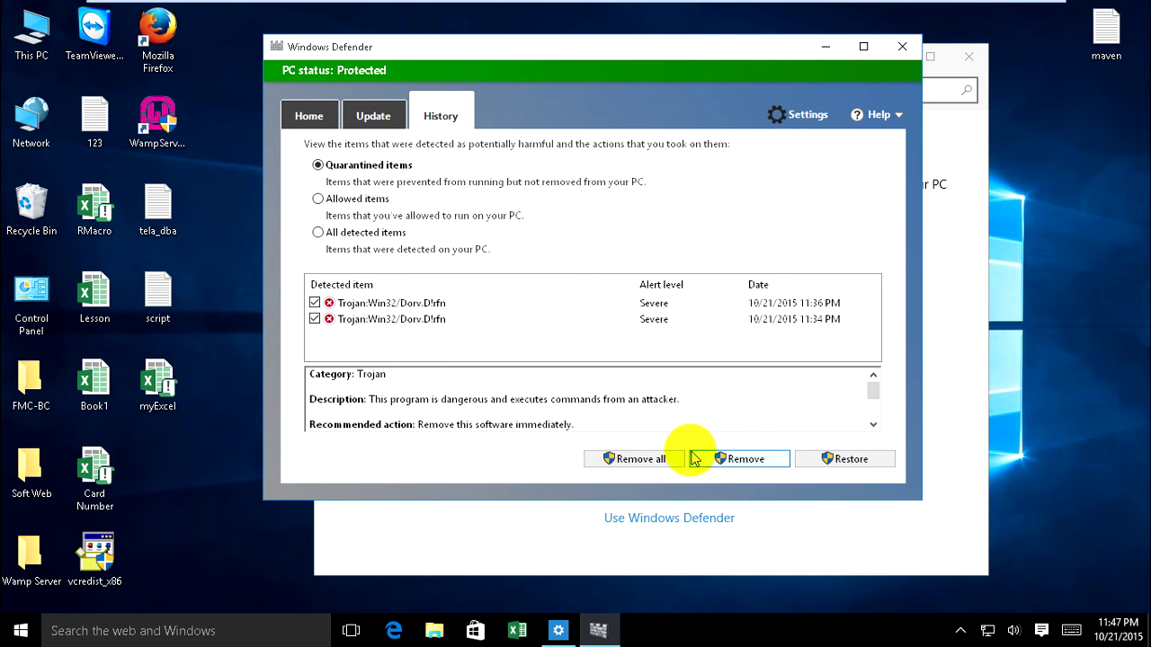
pyautogui.click(655, 461)
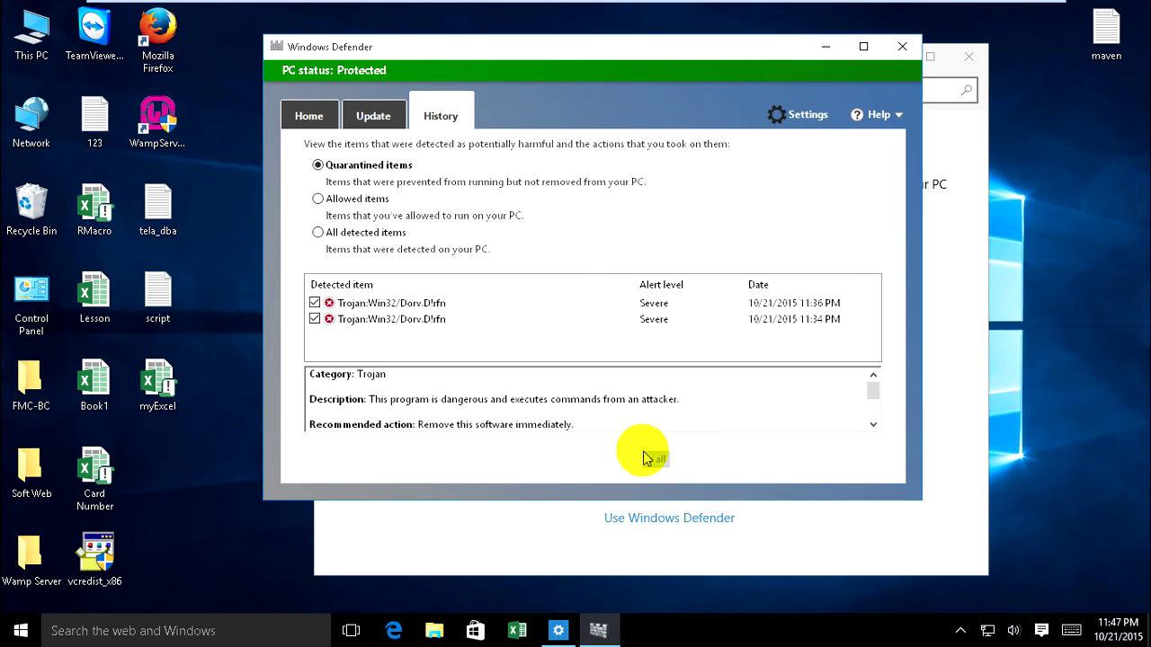
# Nudge the Windows Defender window a little to the right.
pyautogui.click(363, 314)
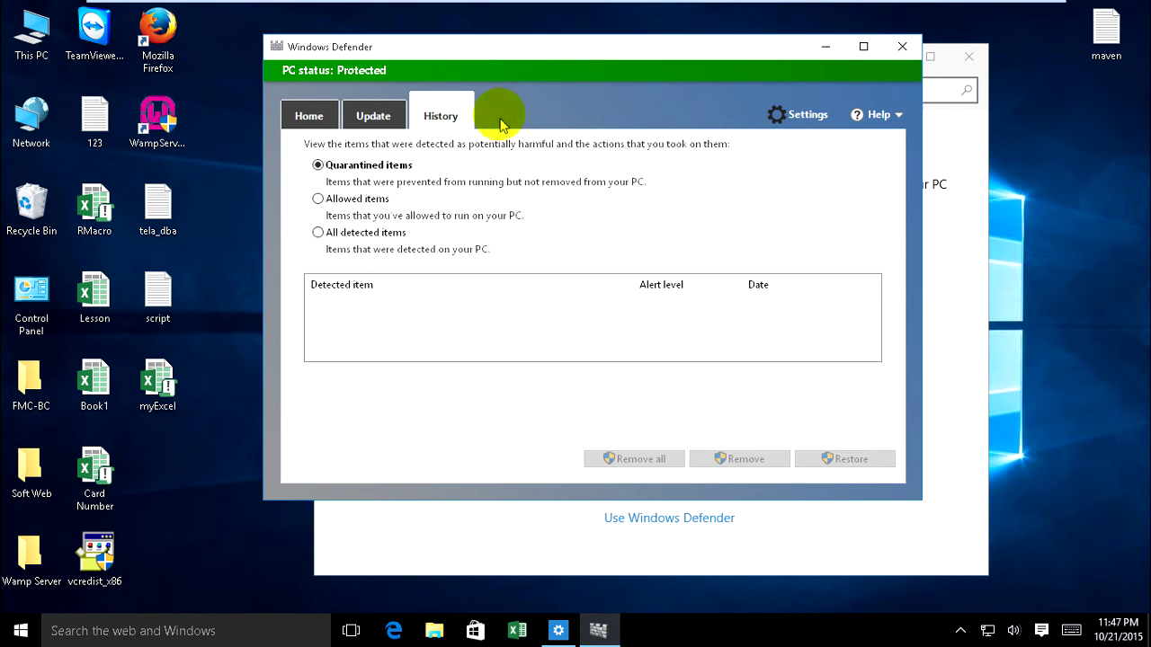
pyautogui.moveTo(522, 54); pyautogui.dragTo(569, 54)
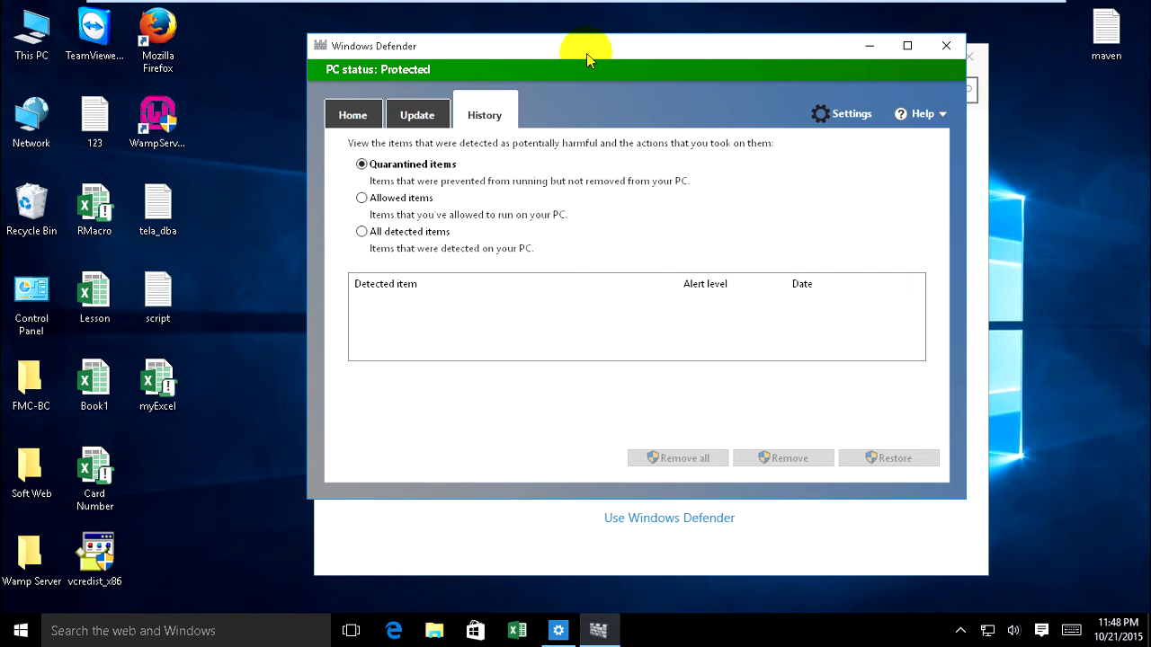
pyautogui.moveTo(587, 53); pyautogui.dragTo(598, 54)
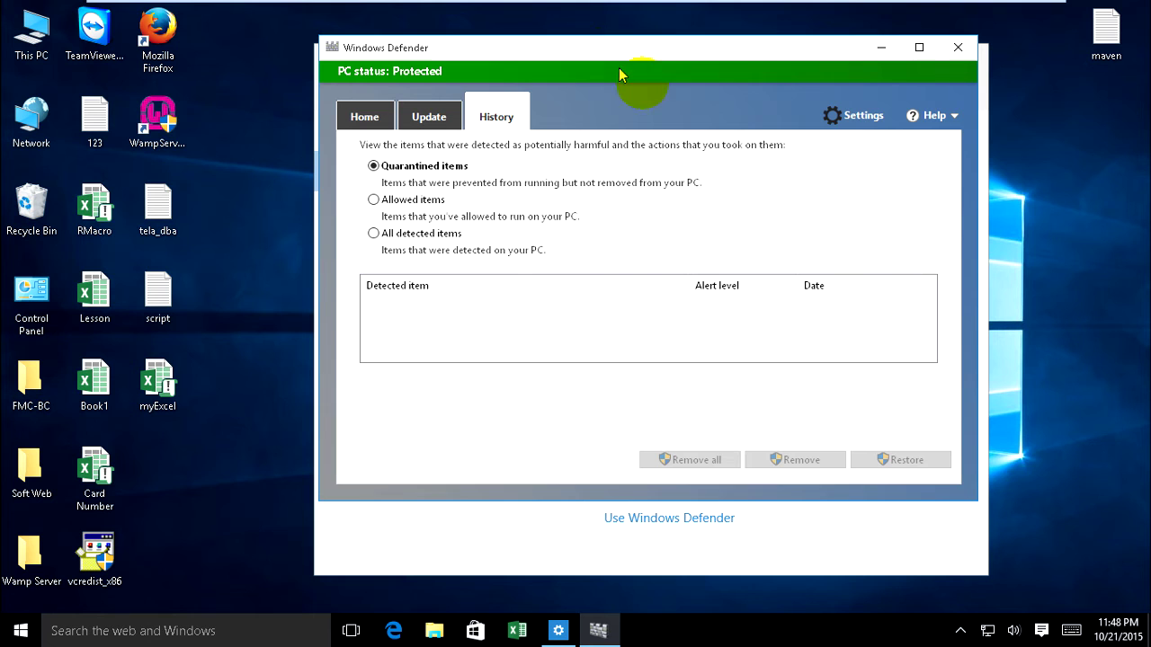
# Open Windows Defender's settings and go to the Add an exclusion page under Exclusions.
pyautogui.click(856, 119)
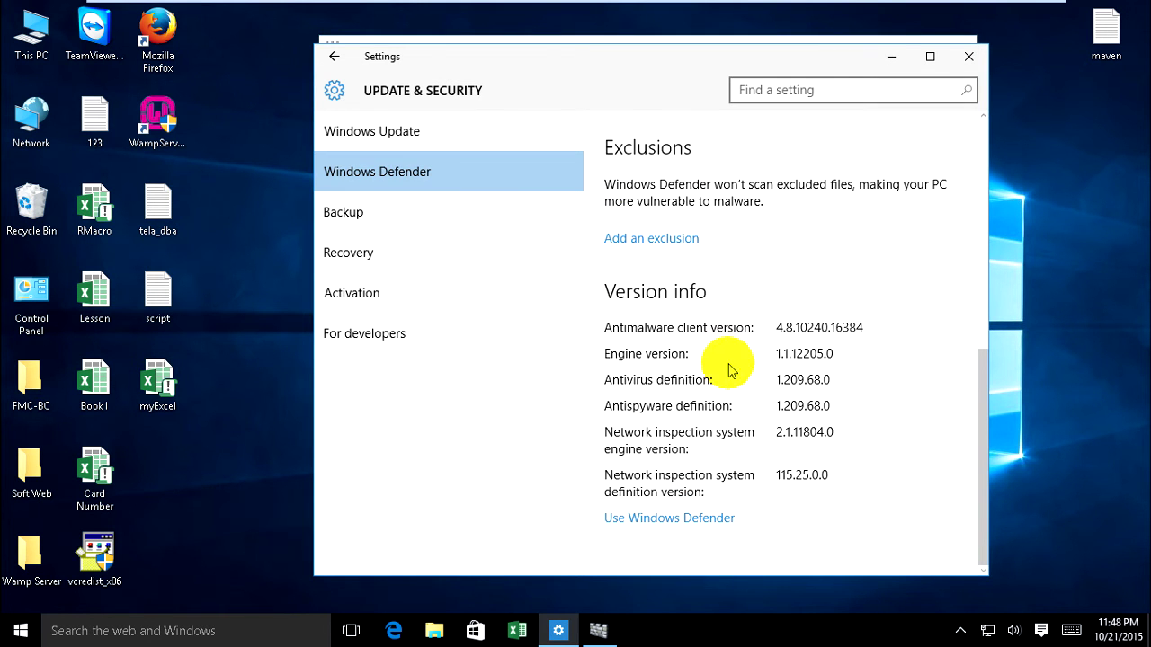
pyautogui.scroll(2, 630, 327)
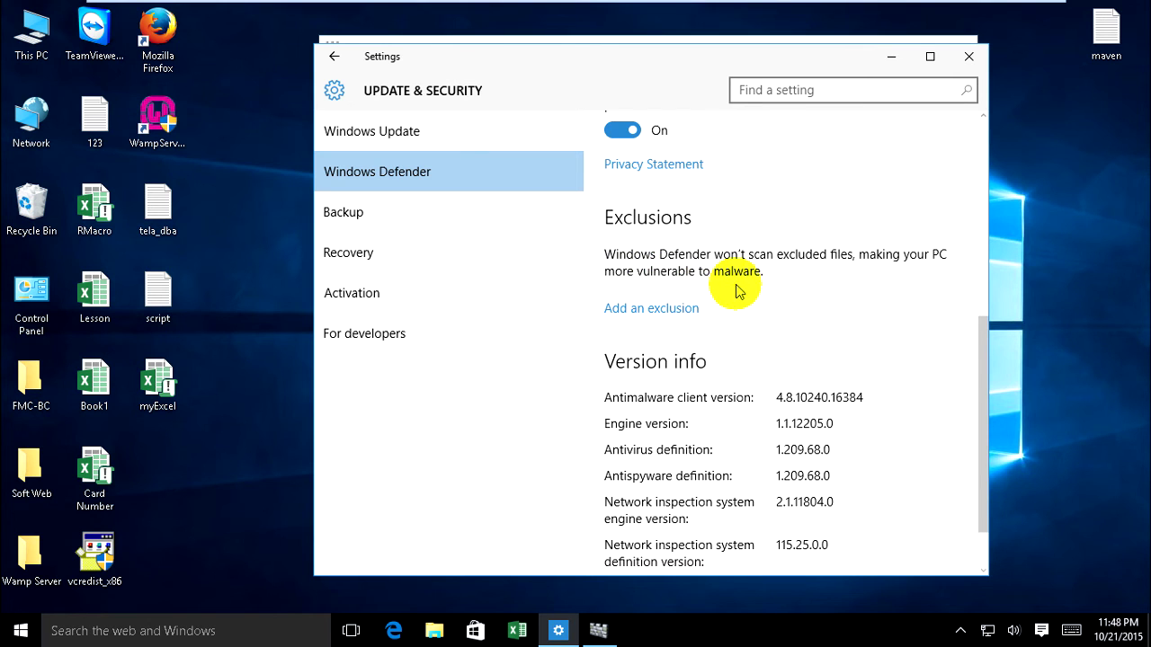
pyautogui.click(665, 313)
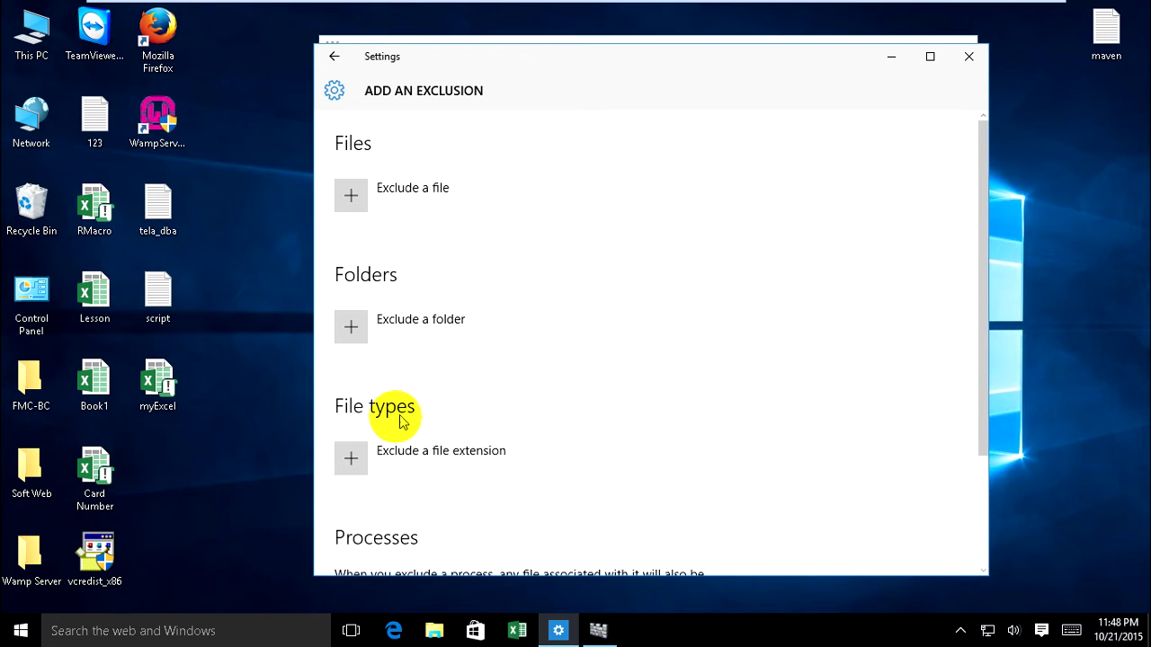
pyautogui.scroll(-2, 396, 396)
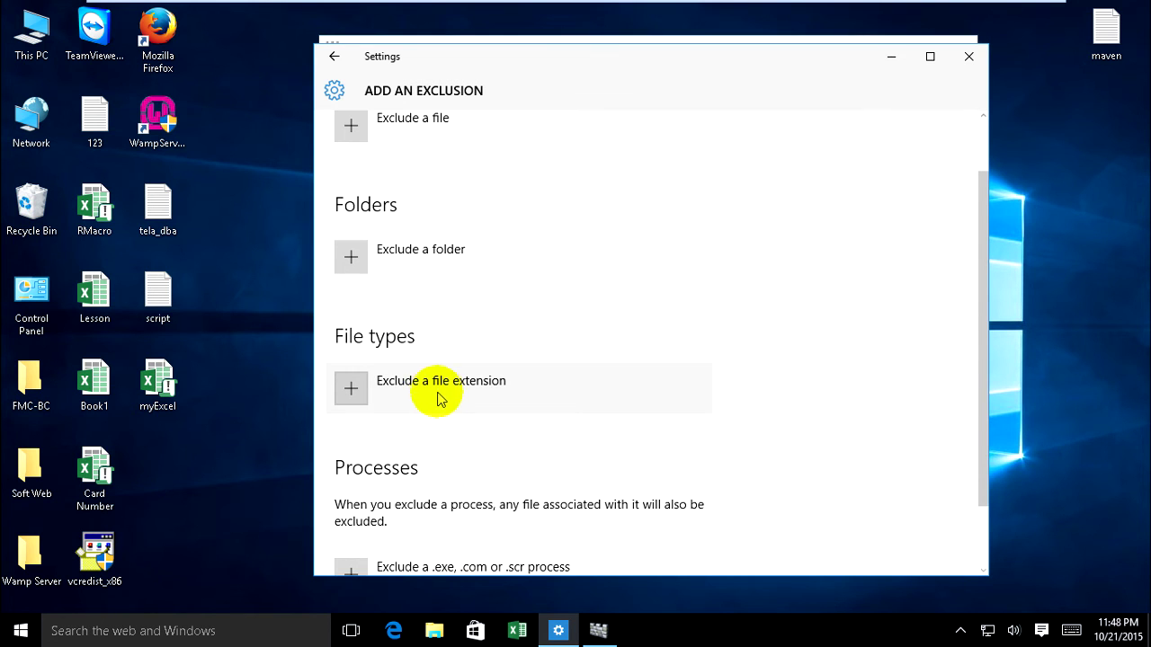
pyautogui.scroll(-2, 472, 396)
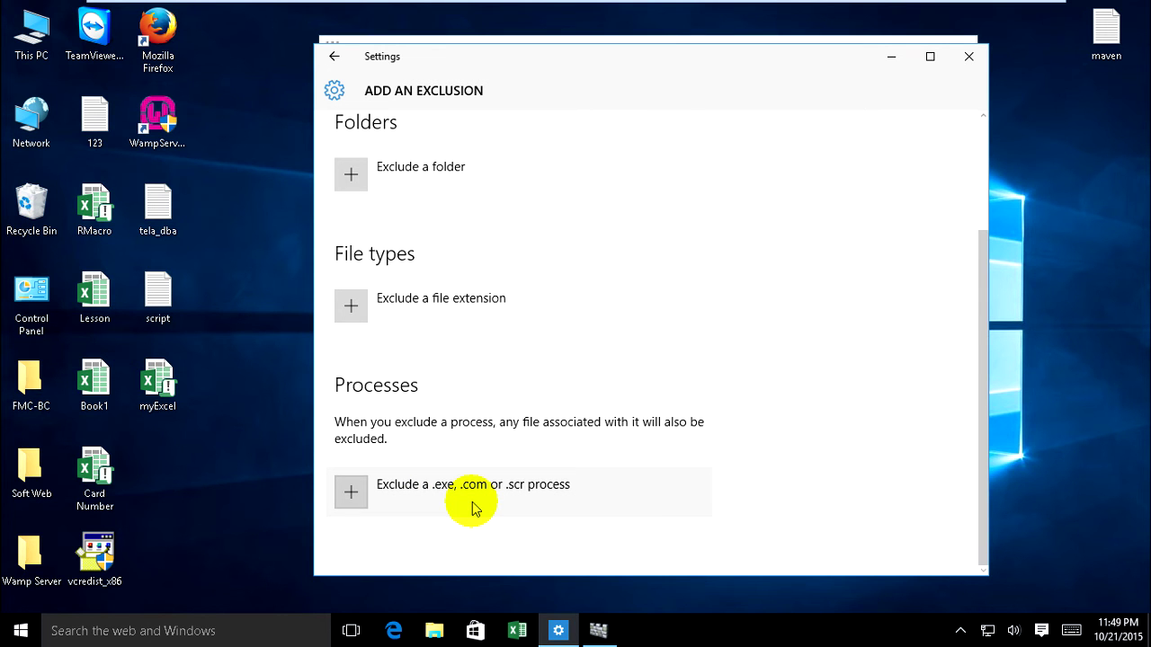
pyautogui.scroll(3, 474, 505)
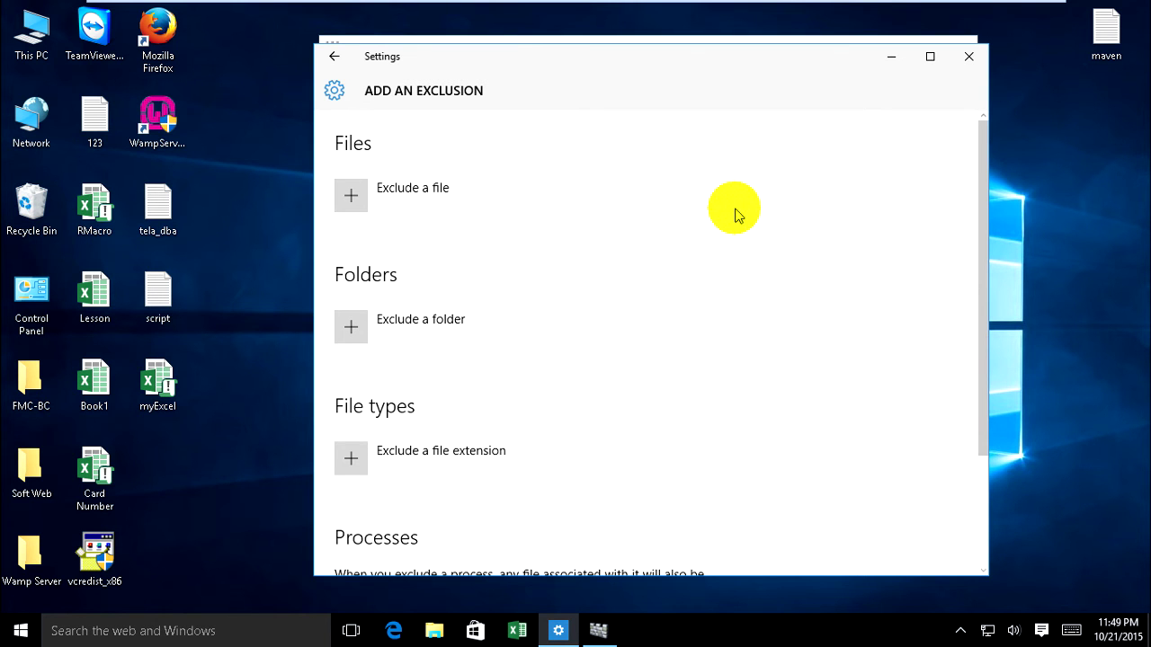
# Copy 3dmgame.dll from the Myfile folder, then return to the virtual machine.
pyautogui.click(1016, 13)
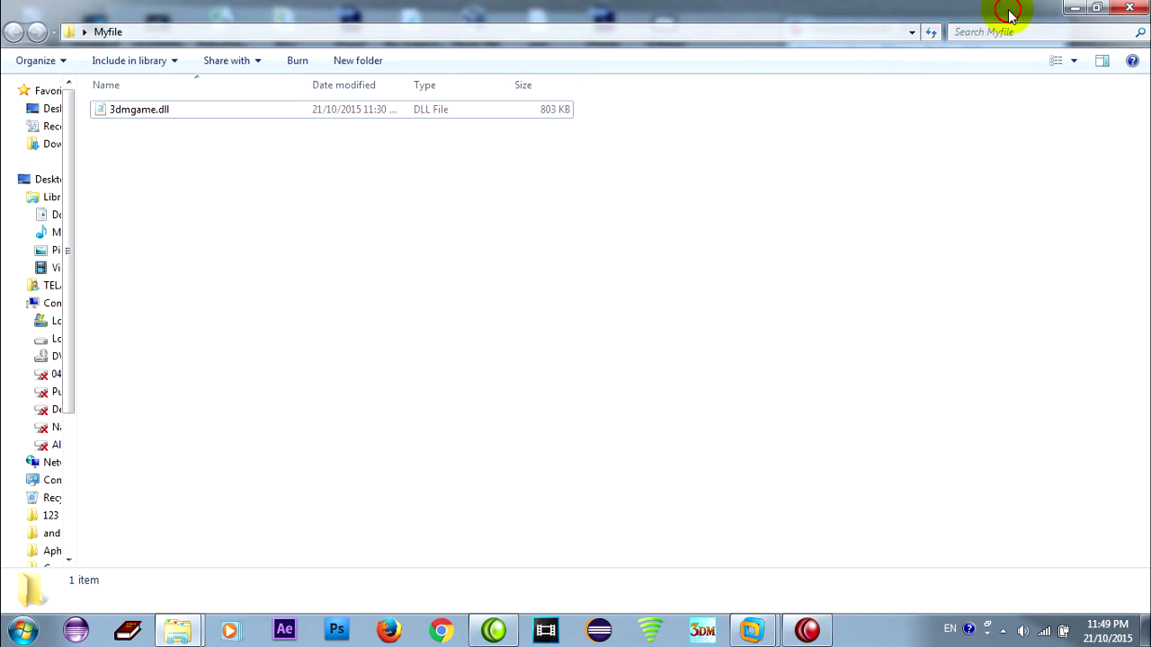
pyautogui.click(160, 112)
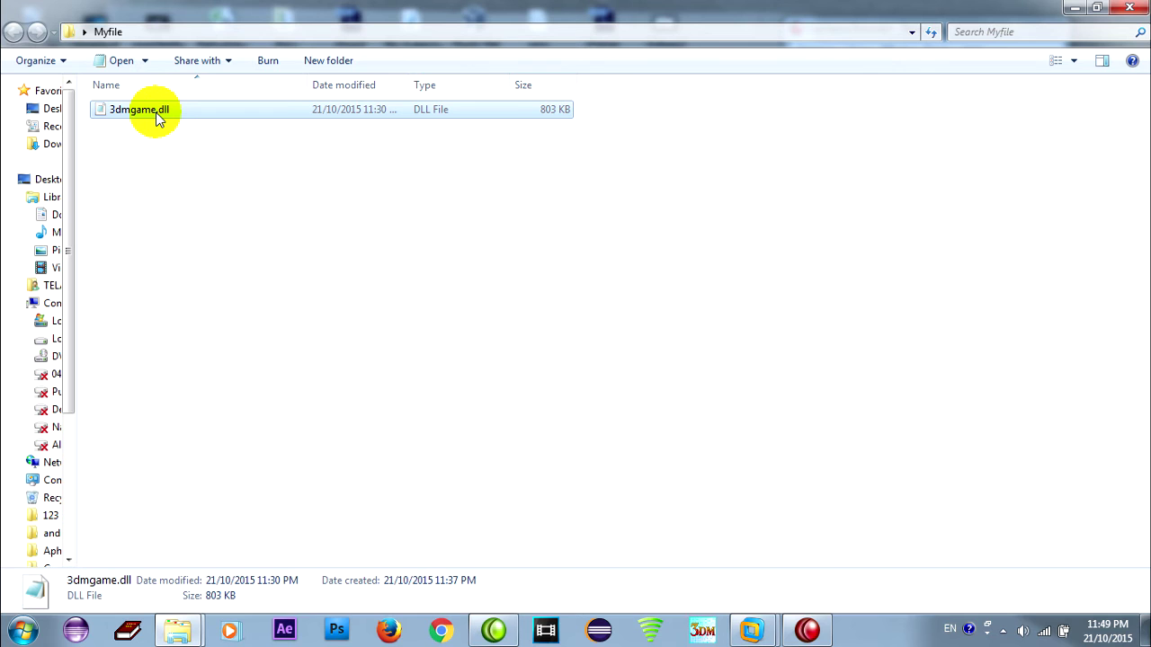
pyautogui.rightClick(157, 120)
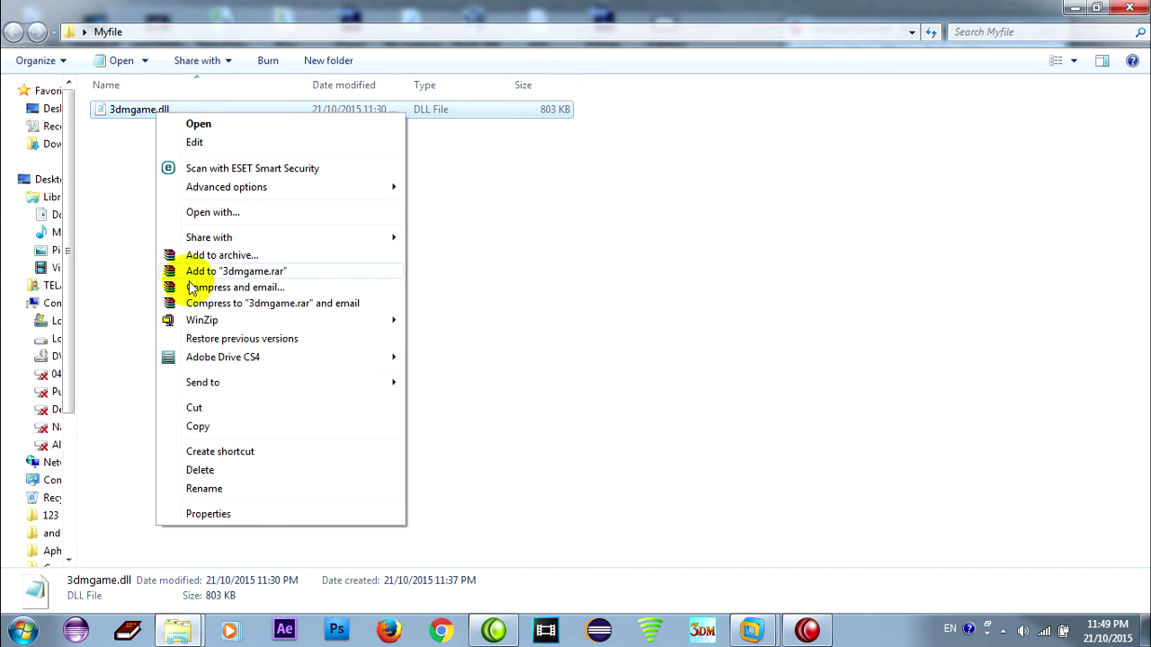
pyautogui.click(213, 426)
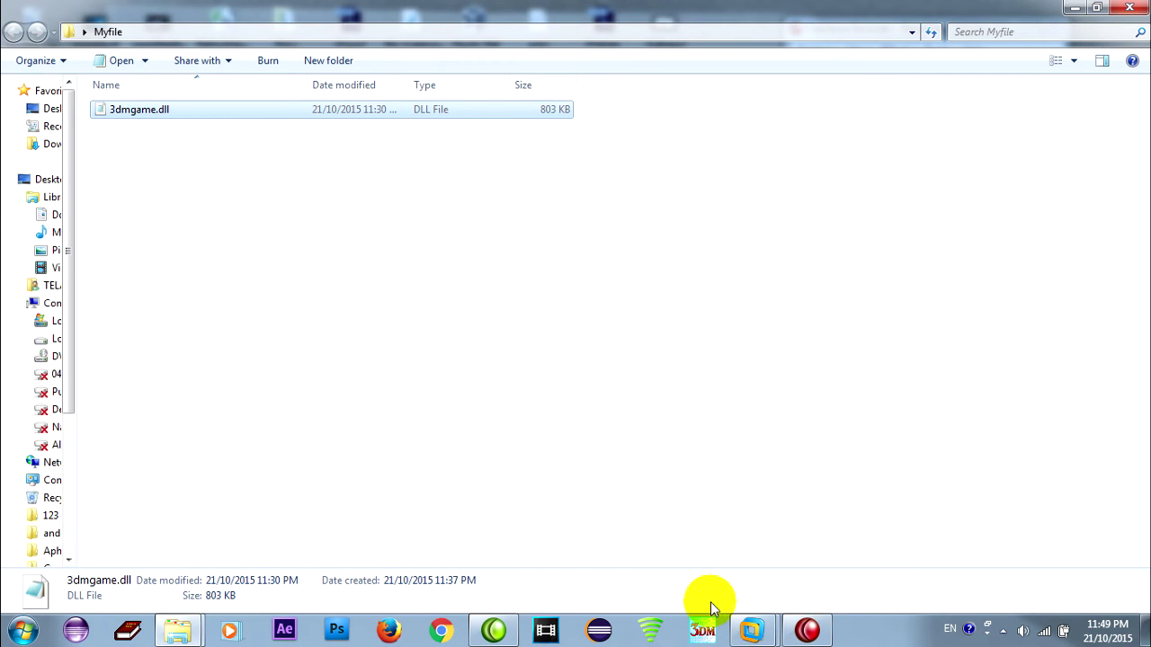
pyautogui.moveTo(753, 627)
pyautogui.click(829, 536)
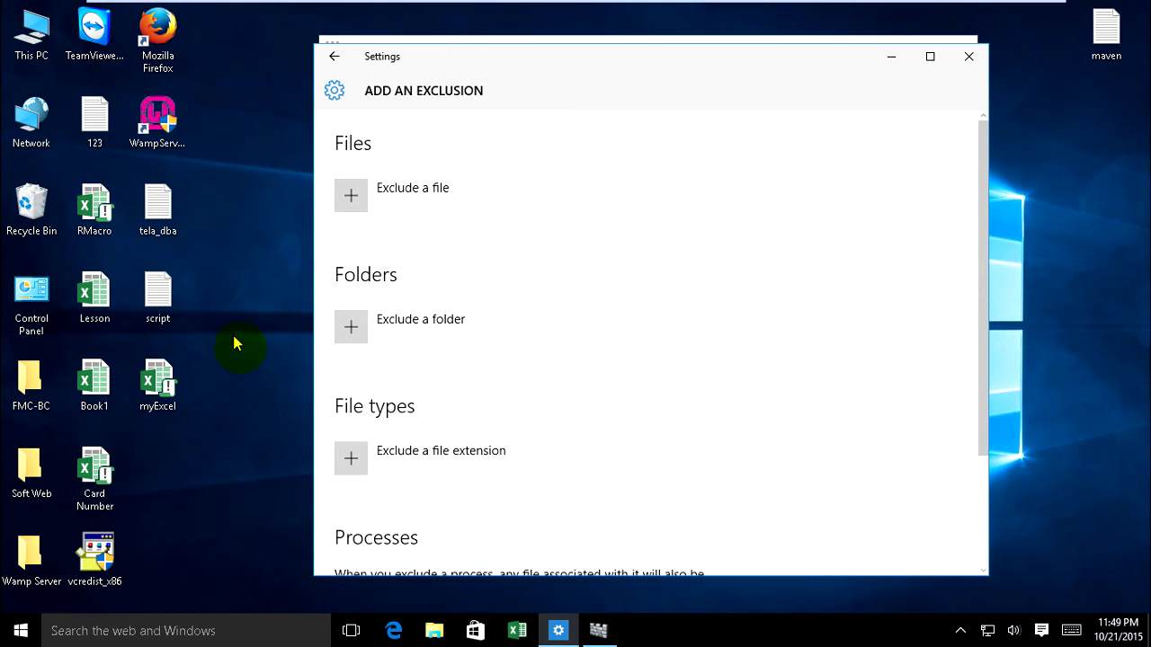
pyautogui.rightClick(174, 469)
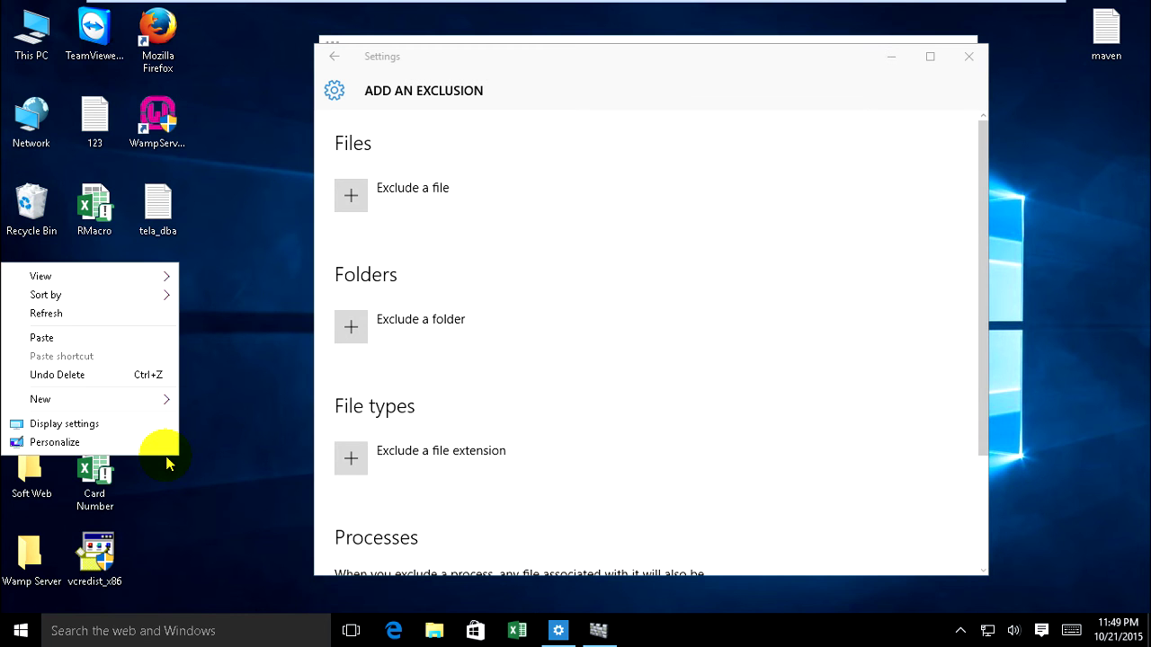
pyautogui.click(97, 343)
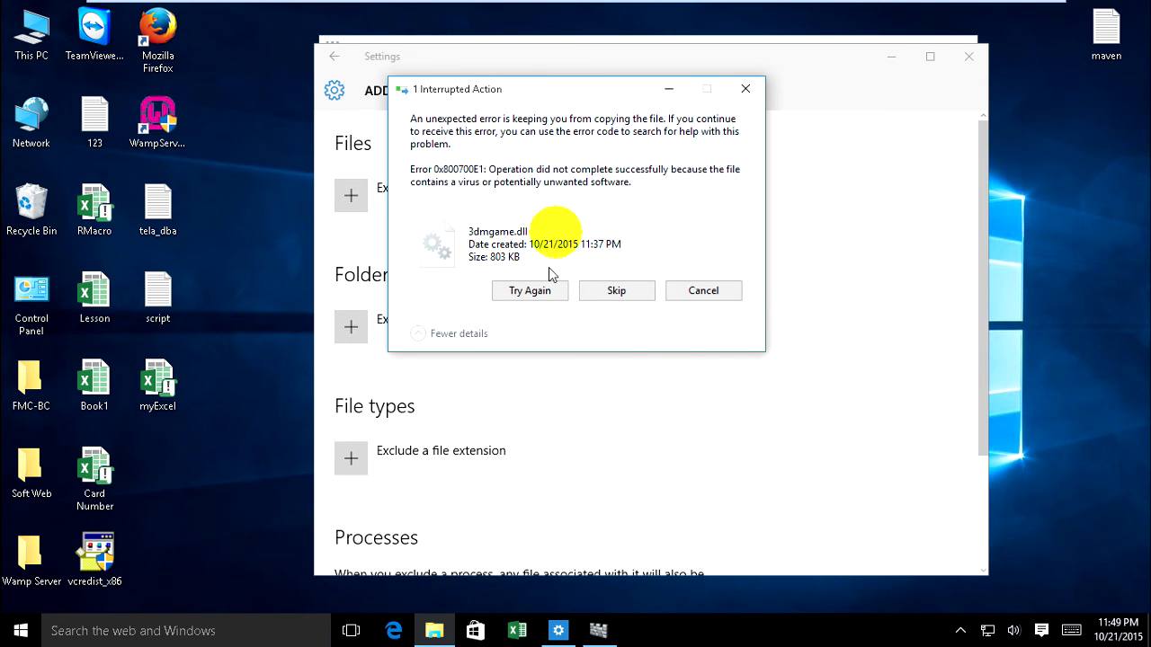
pyautogui.moveTo(575, 95); pyautogui.dragTo(603, 156)
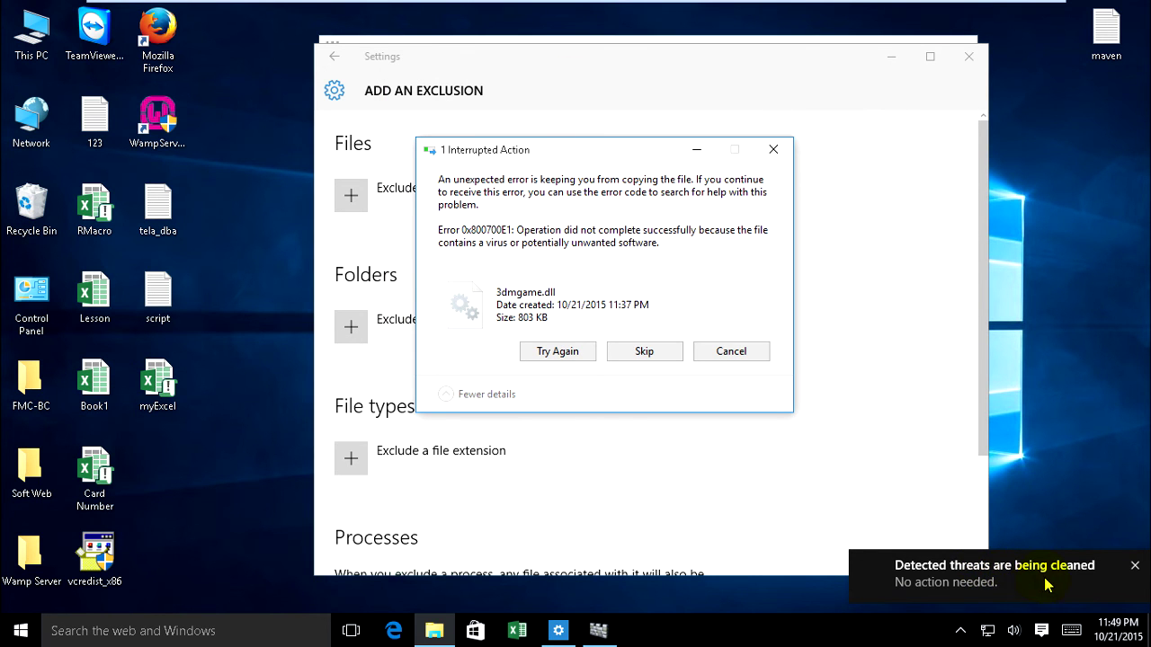
pyautogui.click(552, 352)
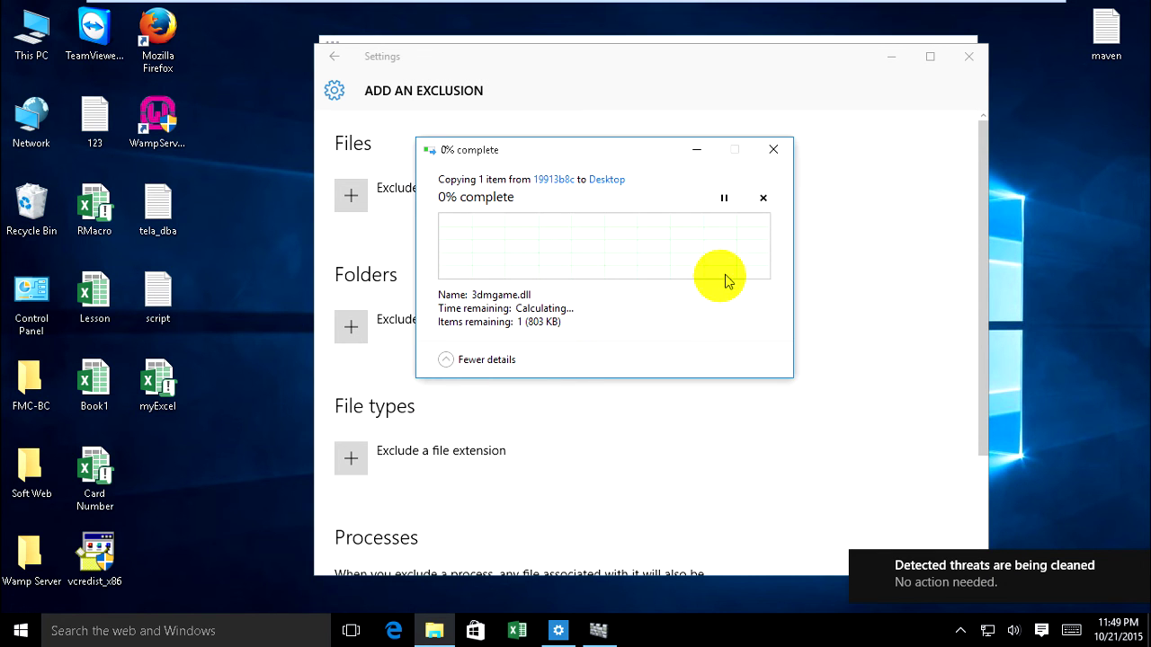
pyautogui.moveTo(637, 146); pyautogui.dragTo(717, 206)
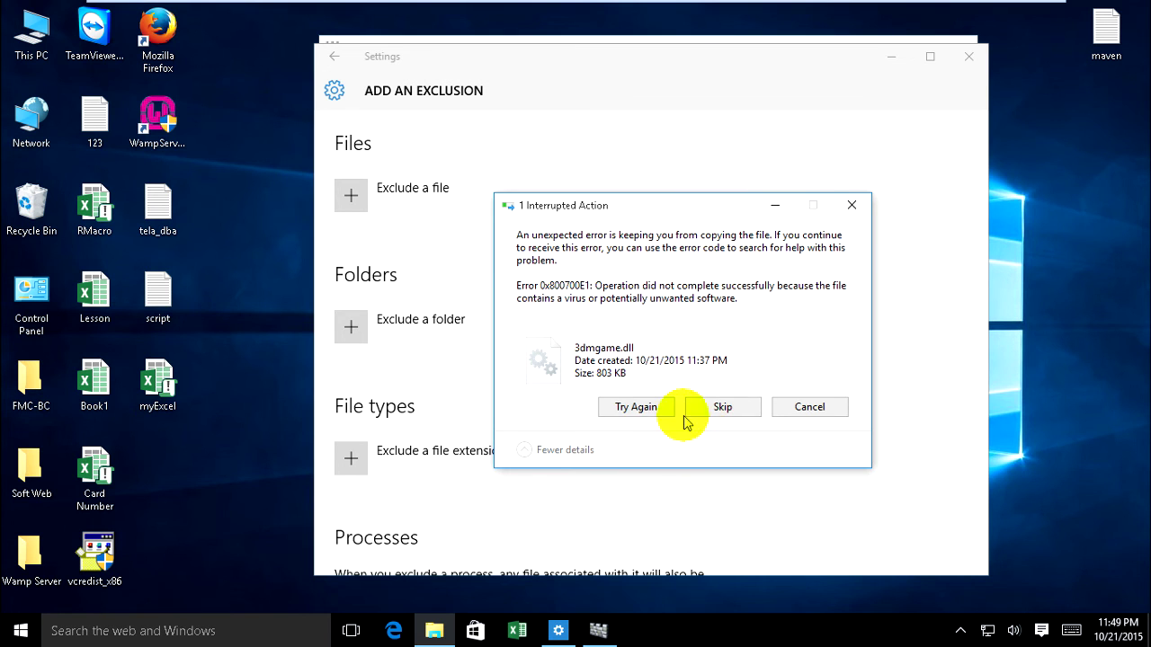
pyautogui.click(724, 407)
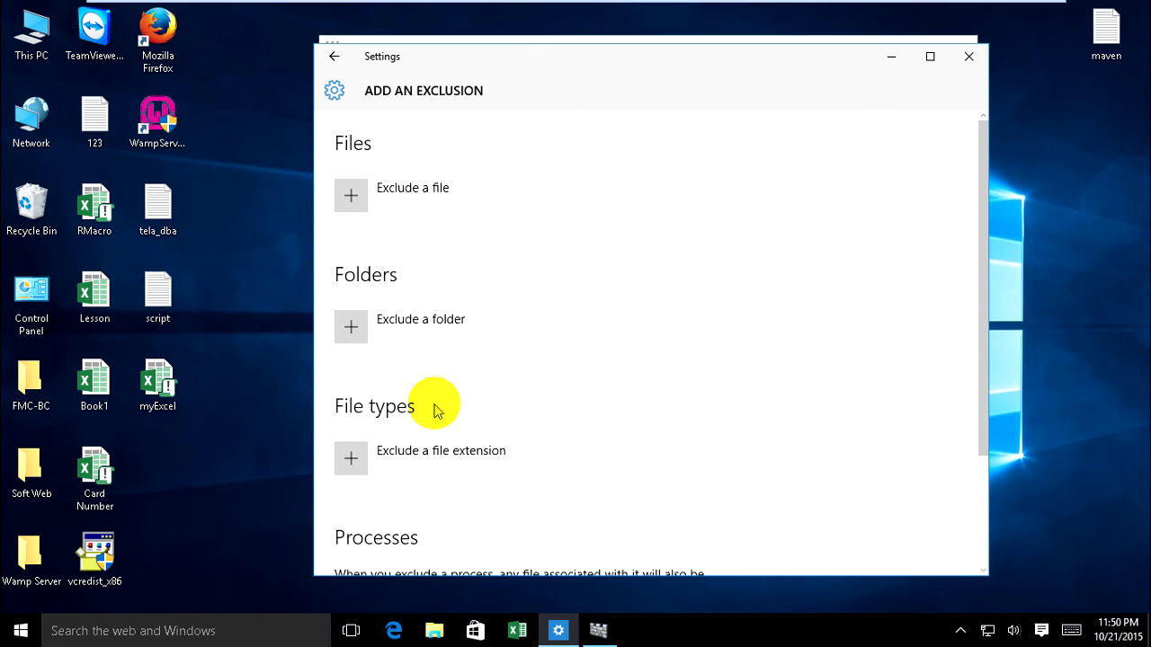
# Add '.dll' under Exclude a file extension and confirm it with OK.
pyautogui.click(352, 460)
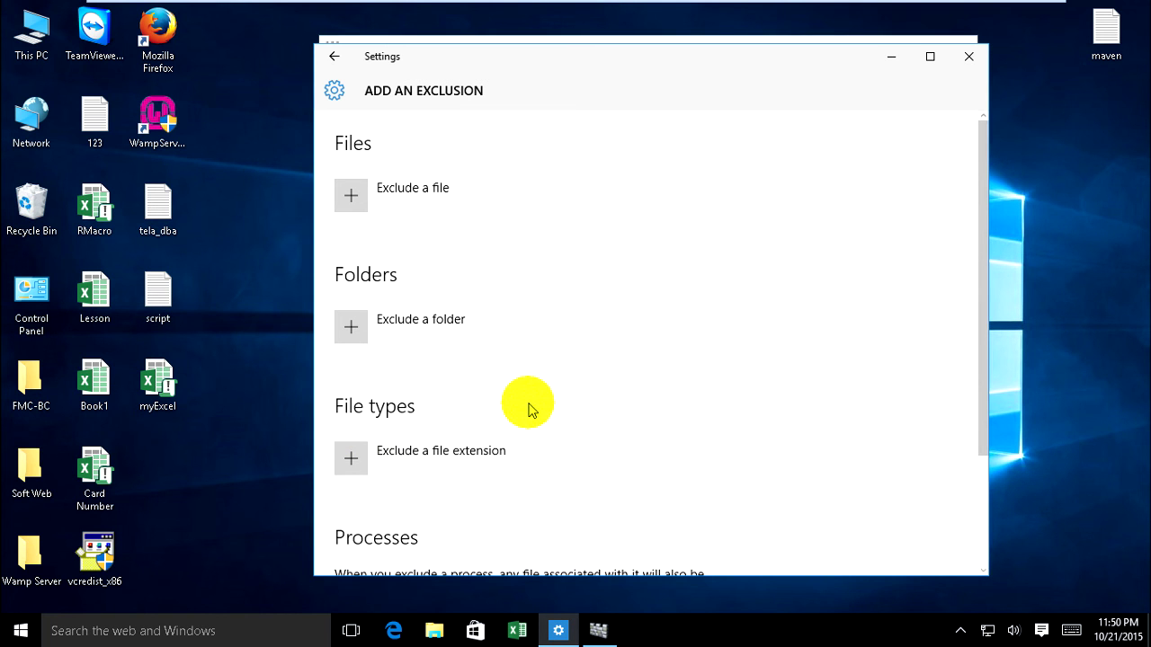
pyautogui.click(732, 339)
pyautogui.click(436, 326)
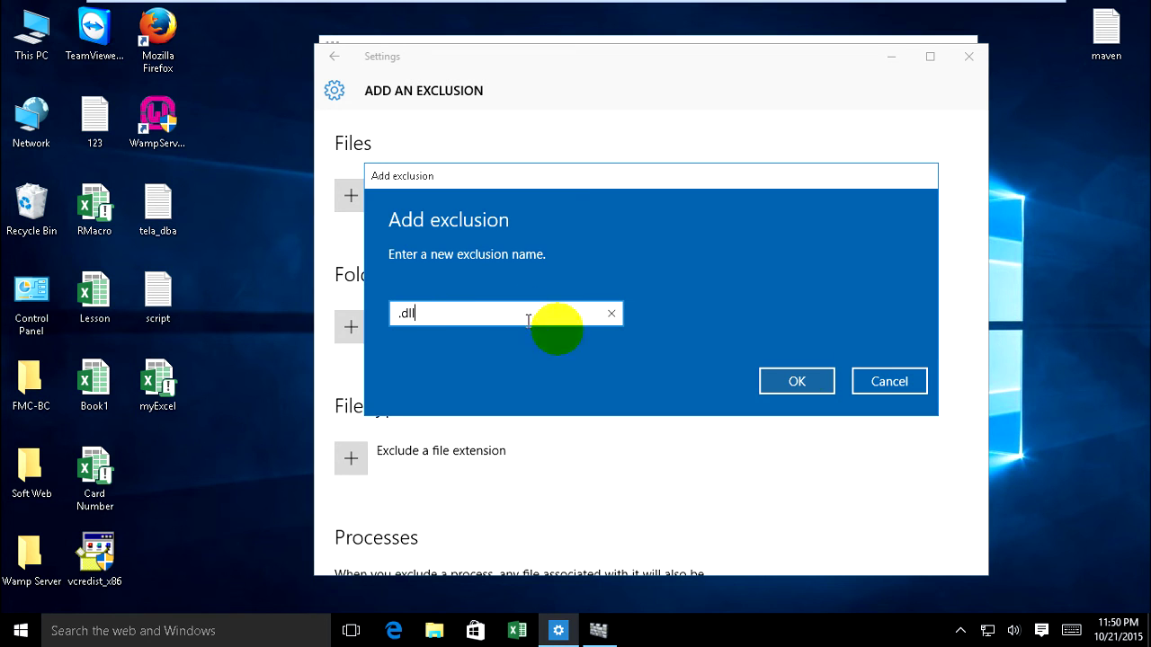
pyautogui.click(797, 381)
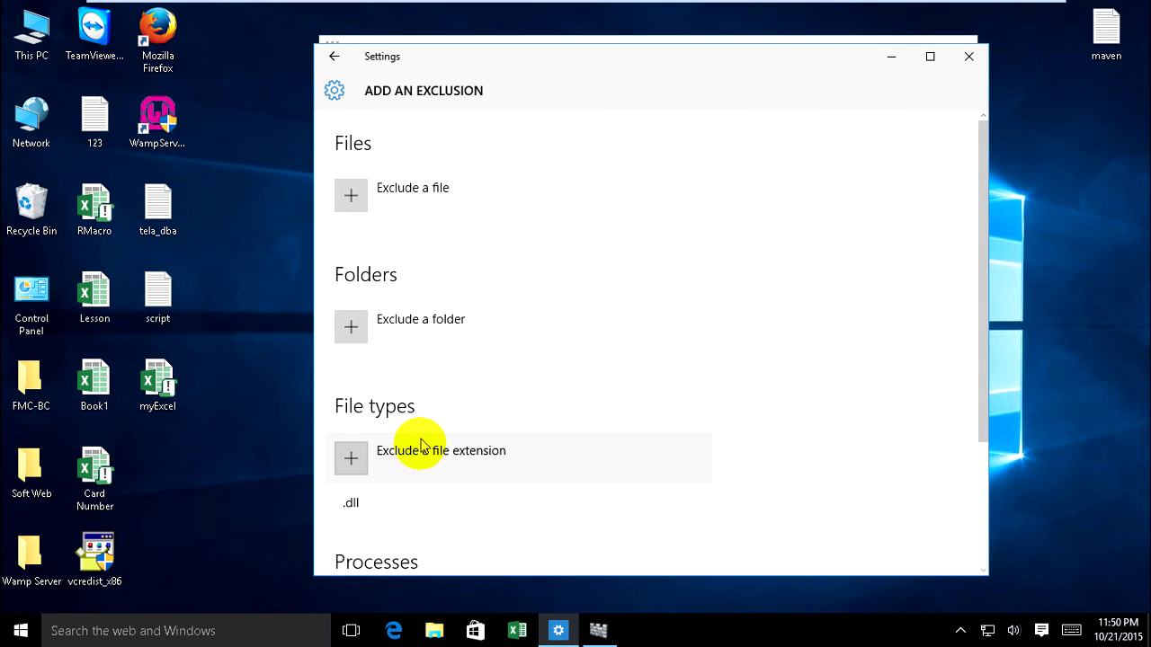
# Recopy 3dmgame.dll from the host's Myfile folder, then return to the VM's exclusions page.
pyautogui.scroll(-1, 411, 467)
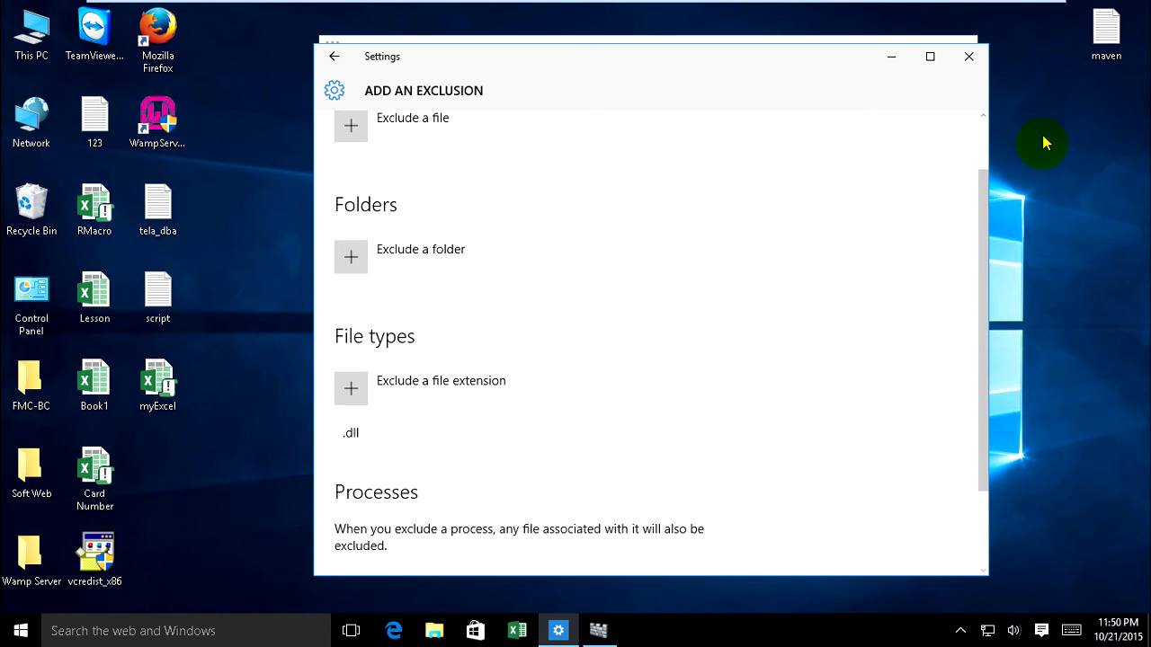
pyautogui.click(1004, 9)
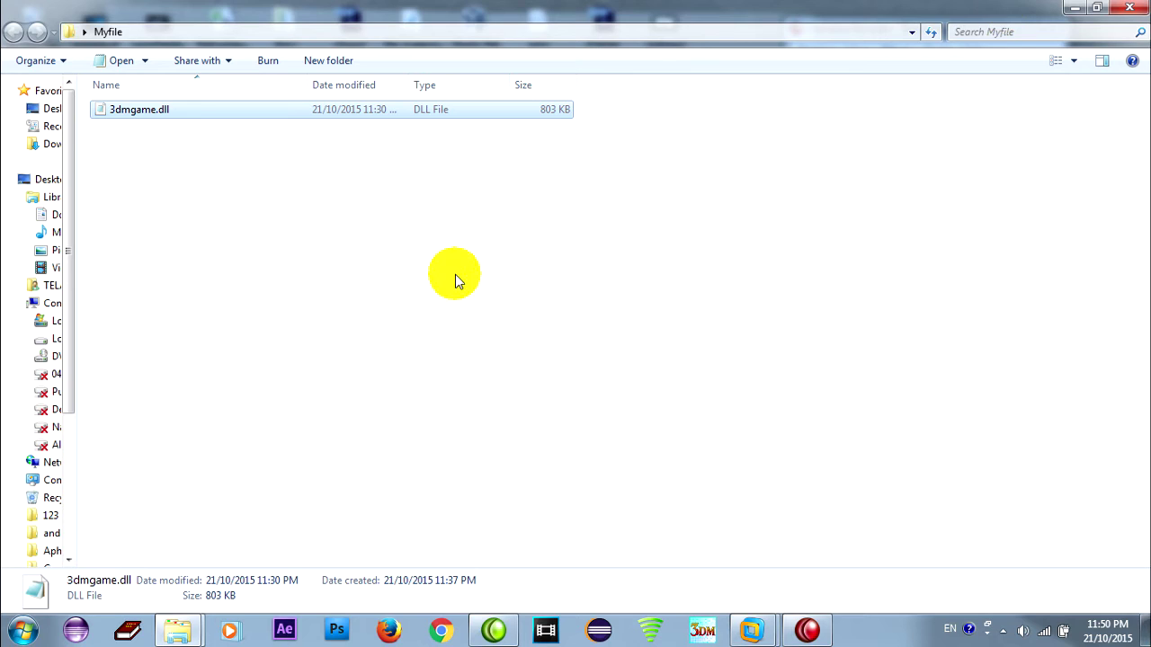
pyautogui.rightClick(176, 116)
pyautogui.click(221, 424)
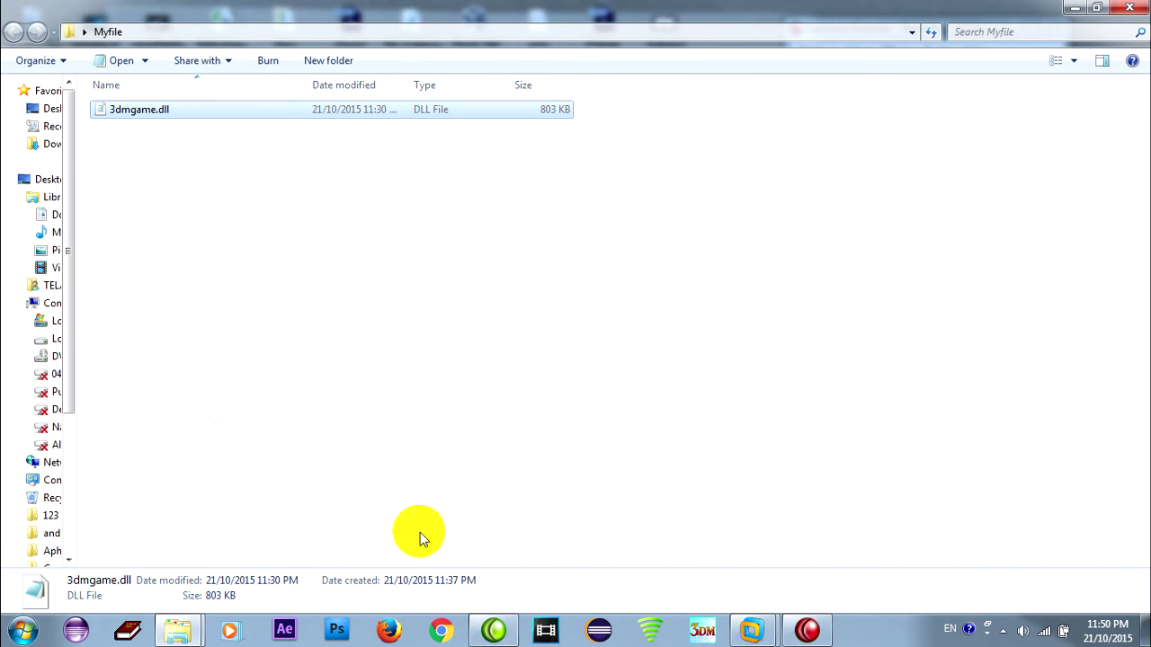
pyautogui.moveTo(779, 595)
pyautogui.click(848, 527)
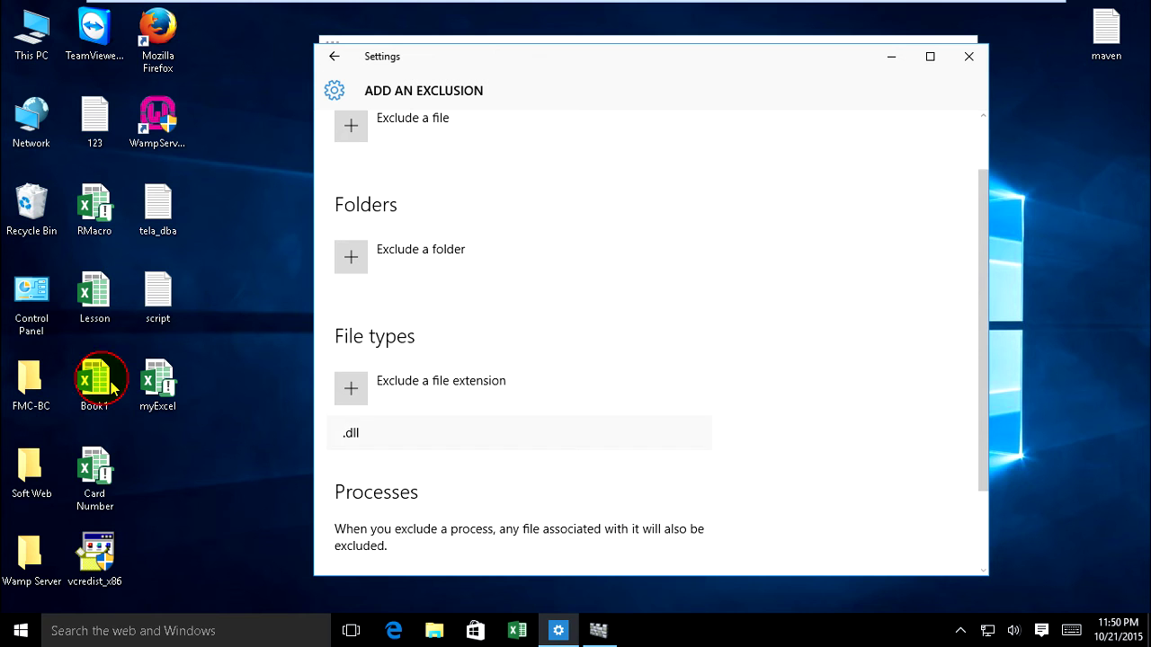
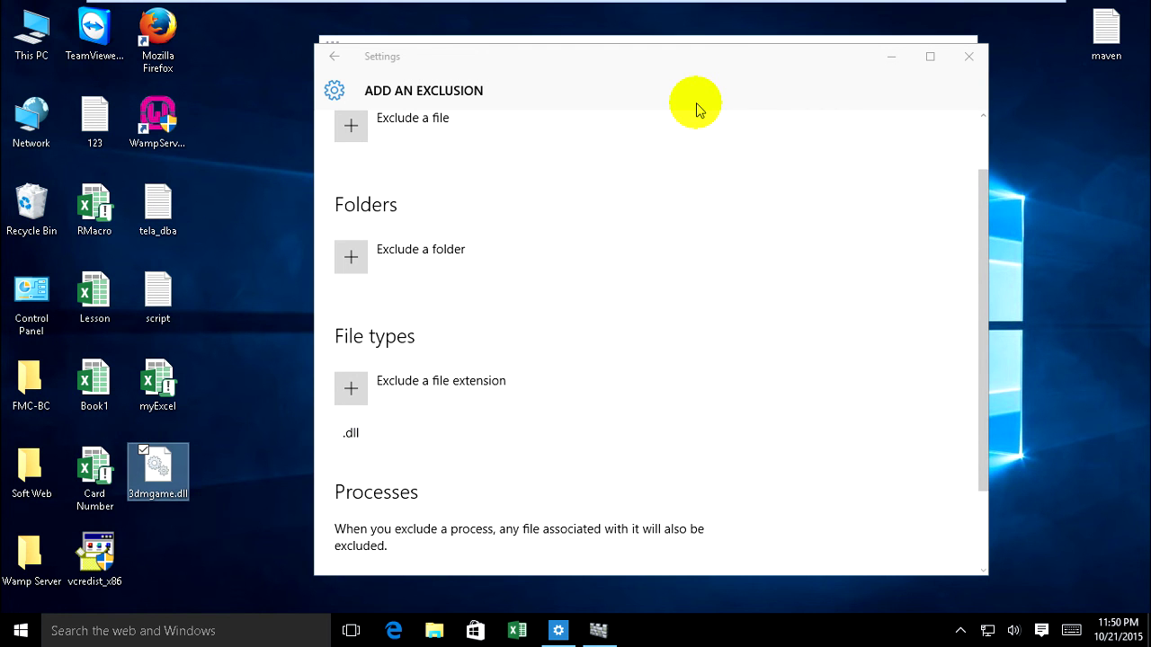
# Add the Desktop file 3dmgame.dll as a file exclusion in Windows Defender.
pyautogui.click(668, 99)
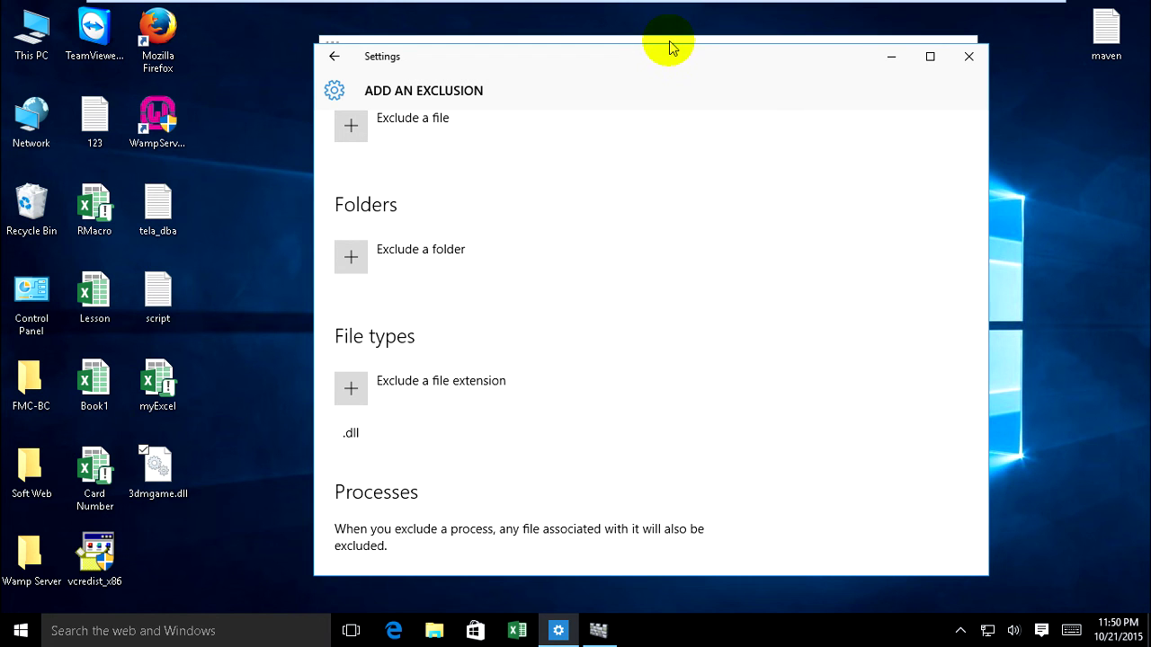
pyautogui.moveTo(666, 38)
pyautogui.mouseDown()
pyautogui.moveTo(663, 20)
pyautogui.moveTo(675, 42)
pyautogui.mouseUp()
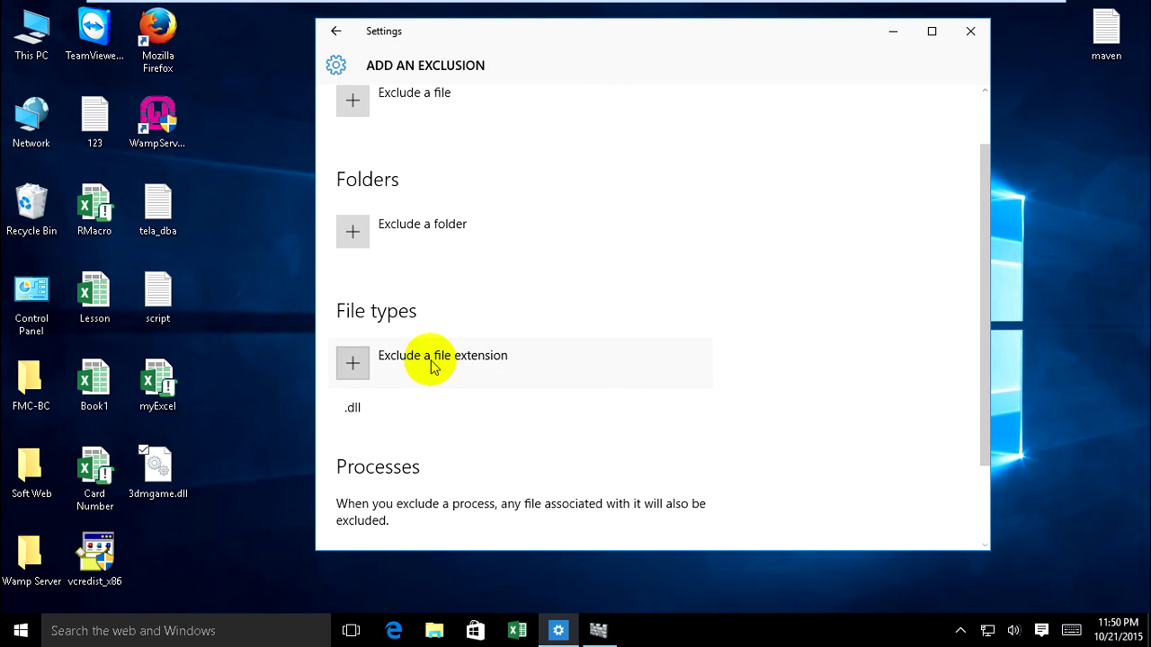
pyautogui.scroll(-2, 431, 369)
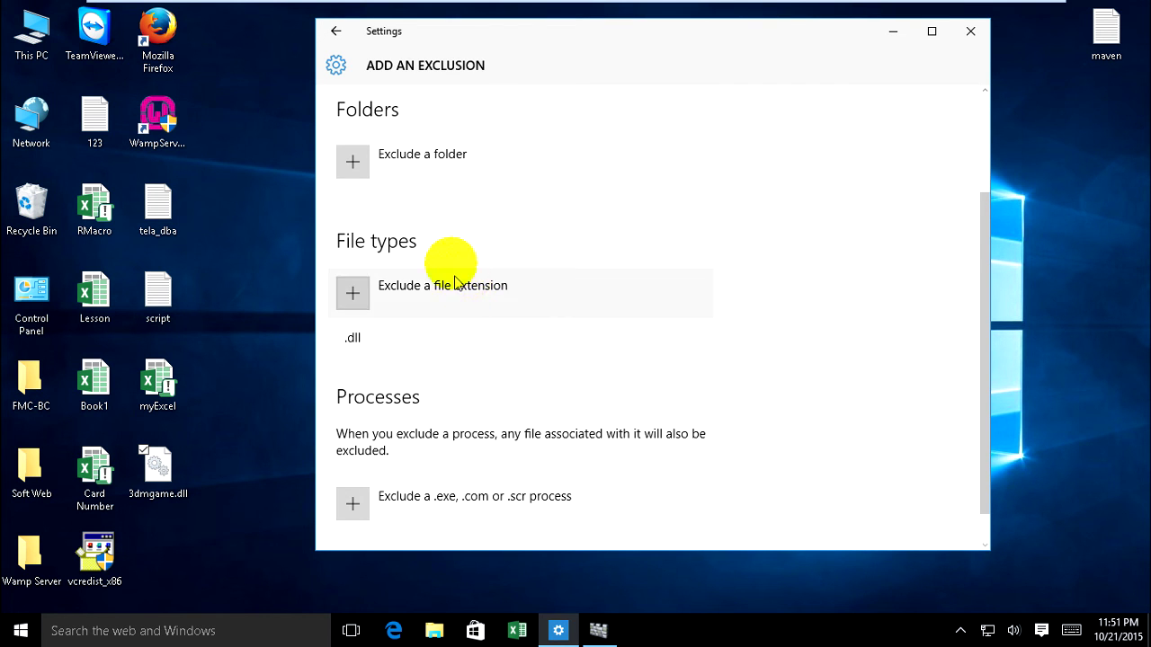
pyautogui.scroll(1, 447, 263)
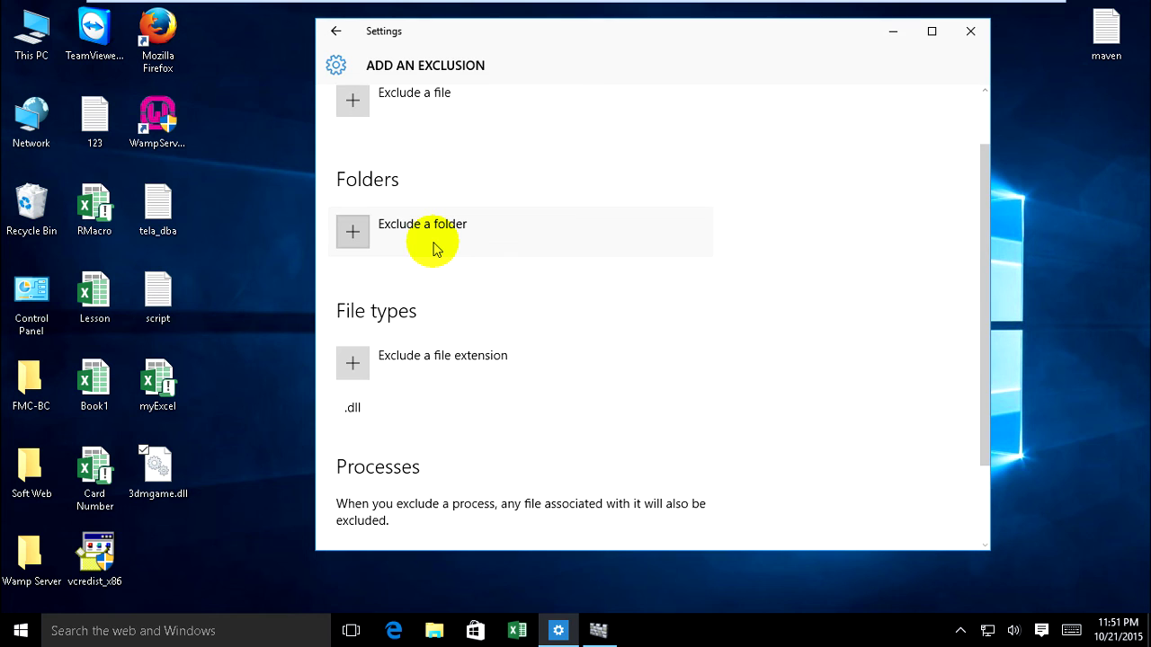
pyautogui.scroll(2, 435, 248)
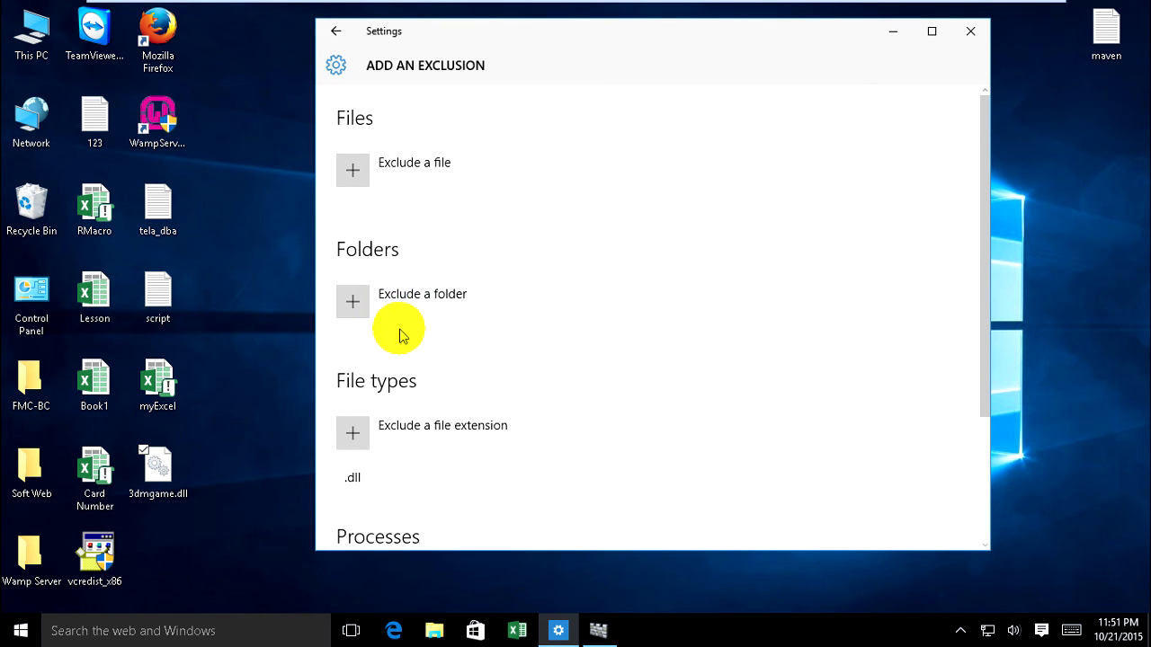
pyautogui.click(437, 186)
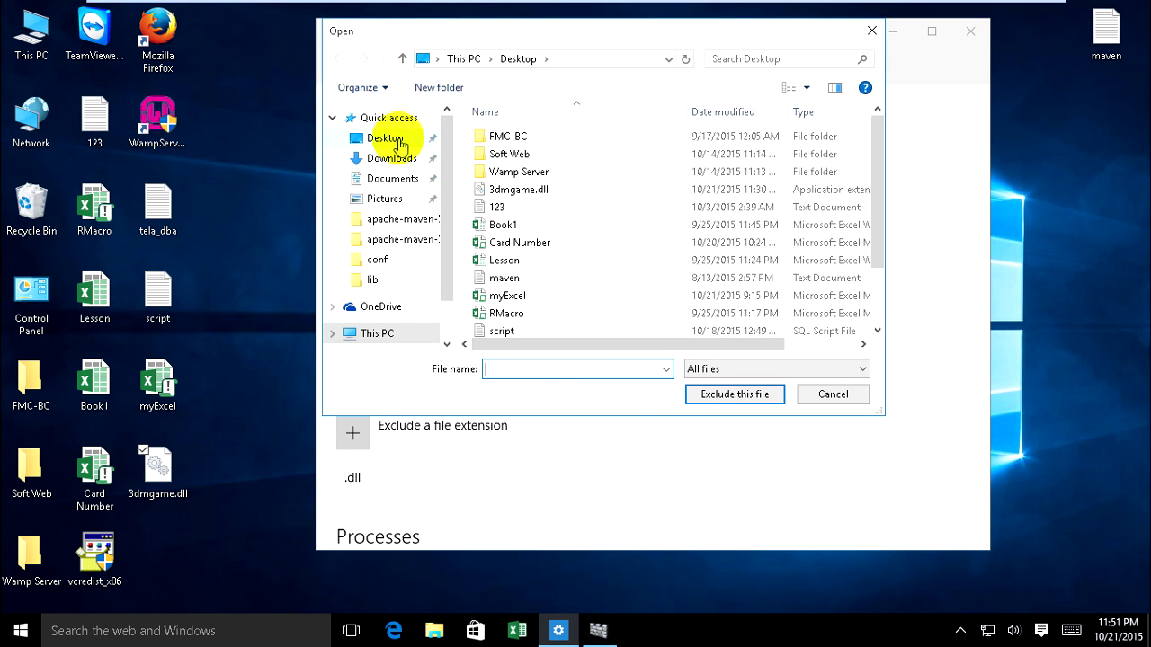
pyautogui.click(389, 140)
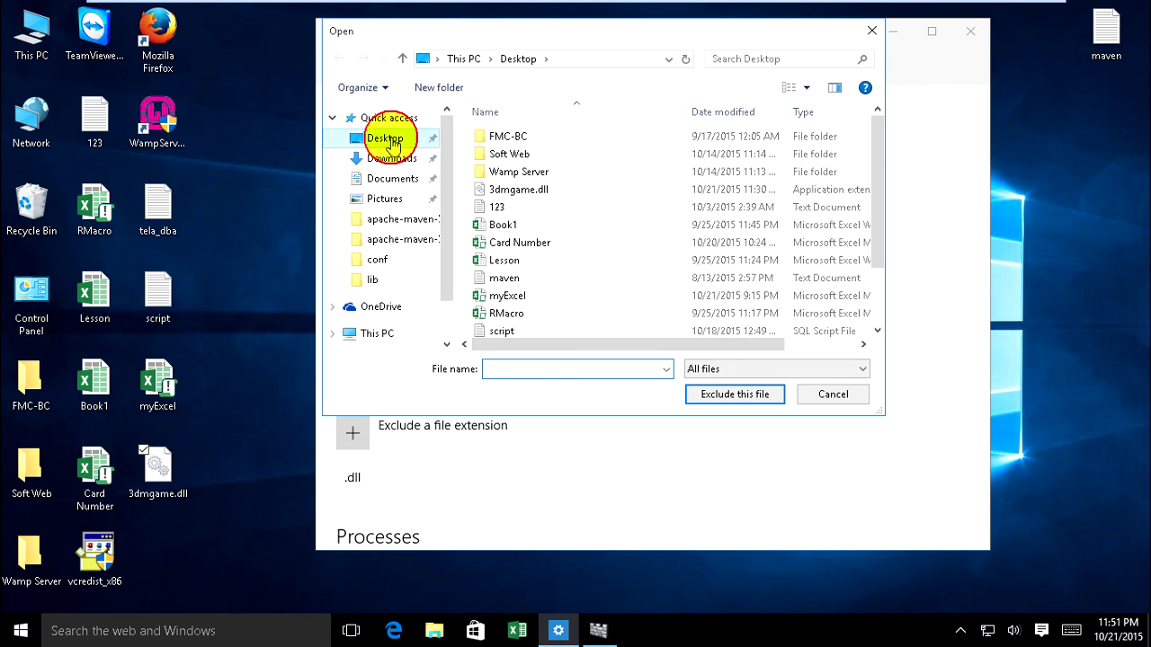
pyautogui.click(526, 193)
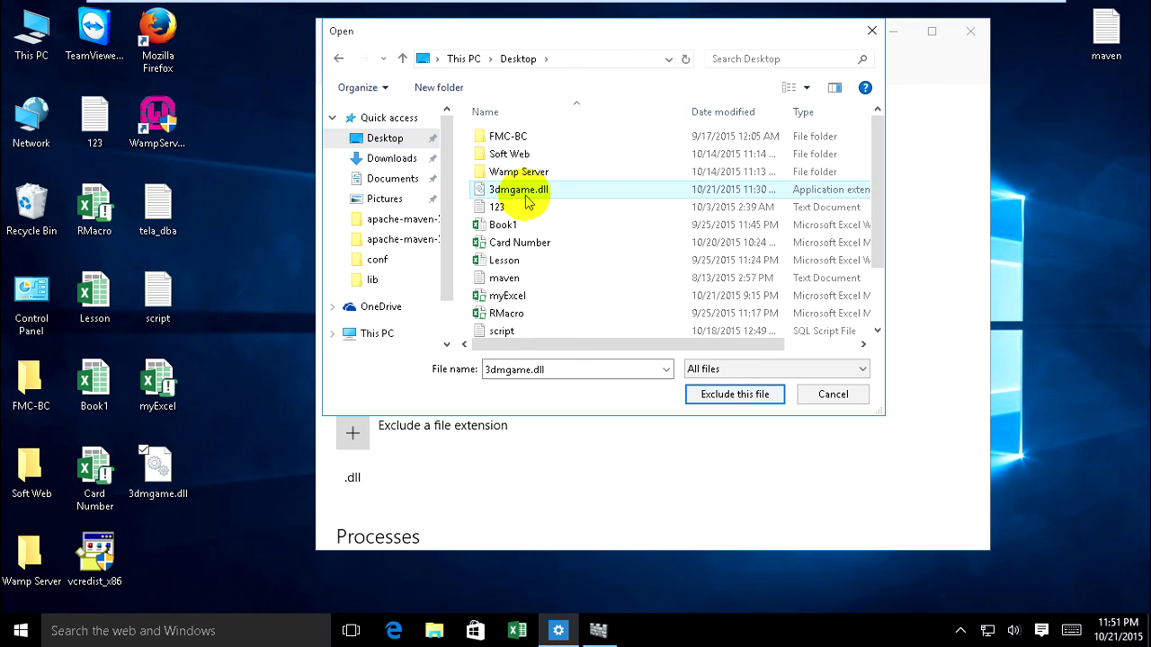
pyautogui.click(725, 400)
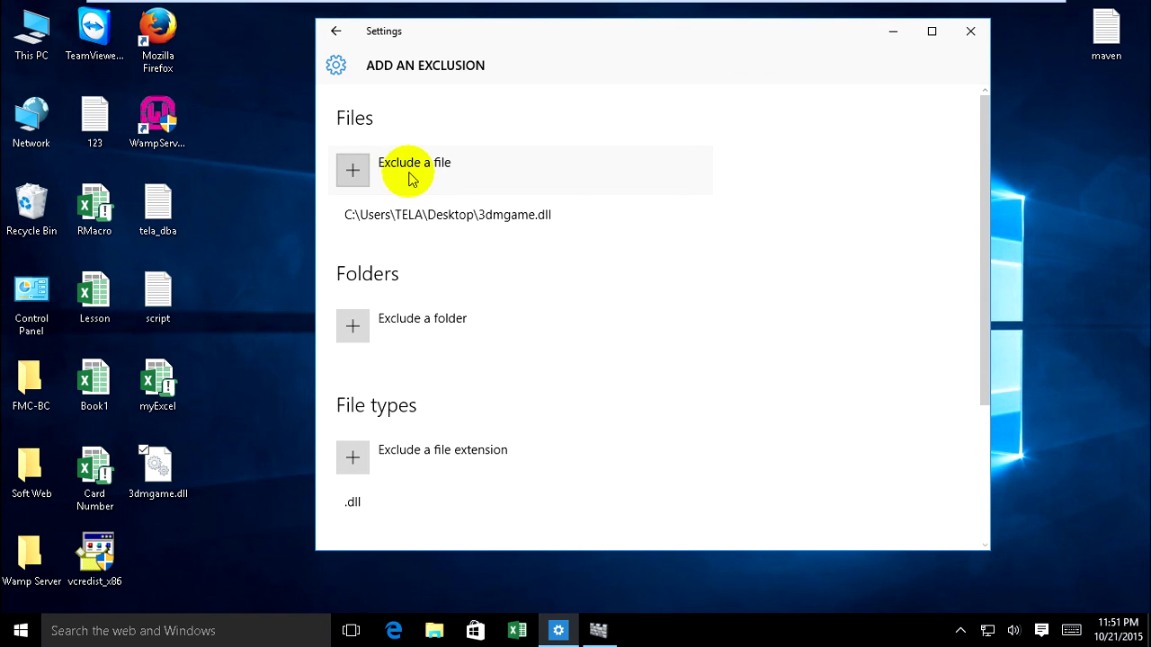
# Remove the .dll file-type exclusion.
pyautogui.click(462, 221)
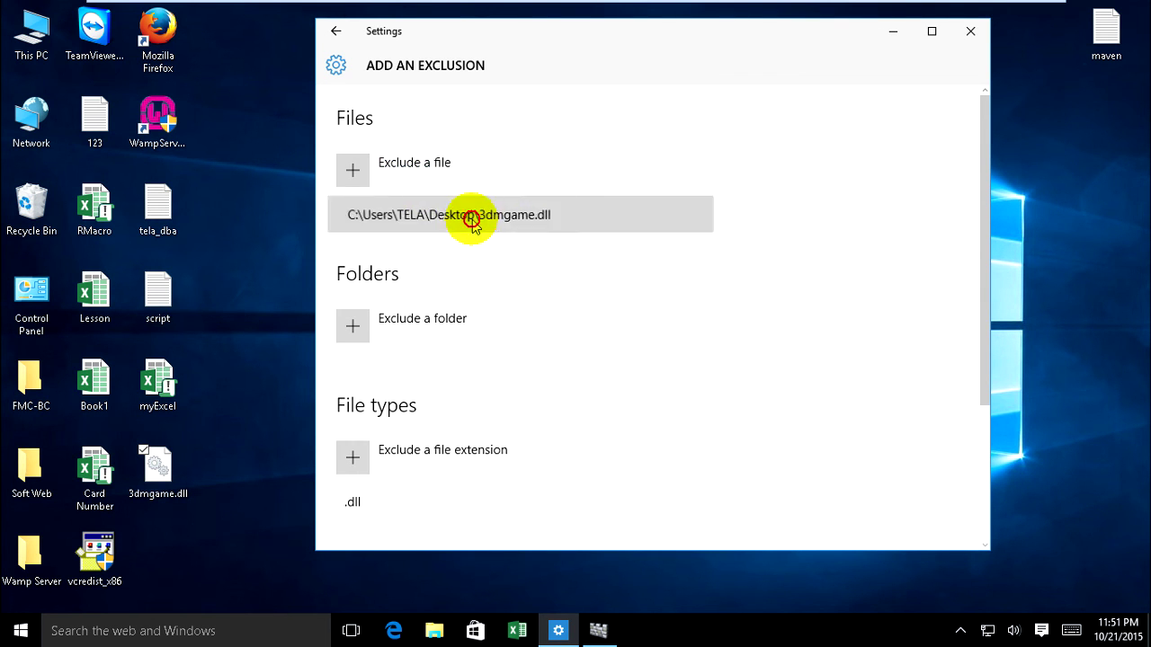
pyautogui.scroll(-2, 490, 346)
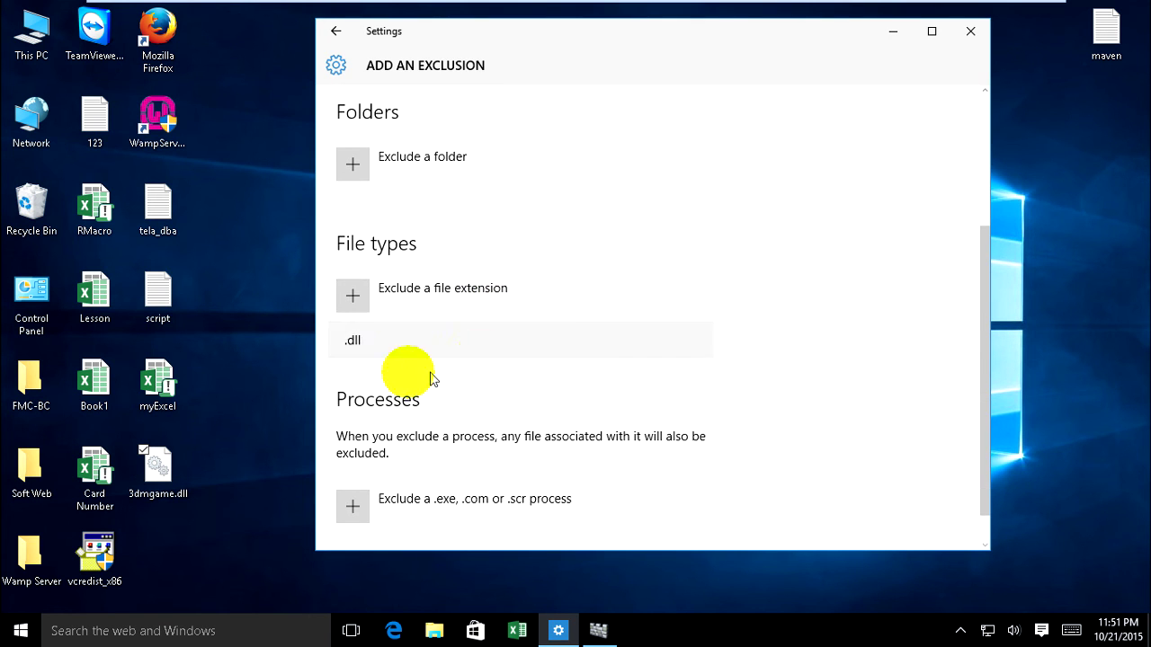
pyautogui.click(387, 342)
pyautogui.click(661, 383)
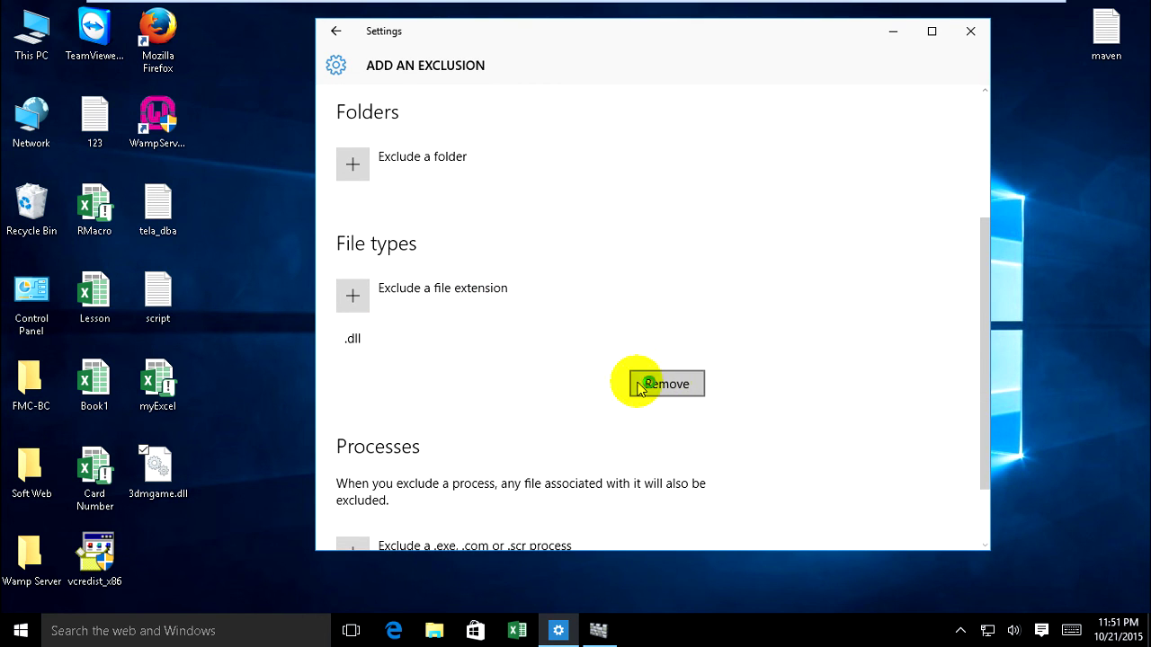
pyautogui.click(799, 338)
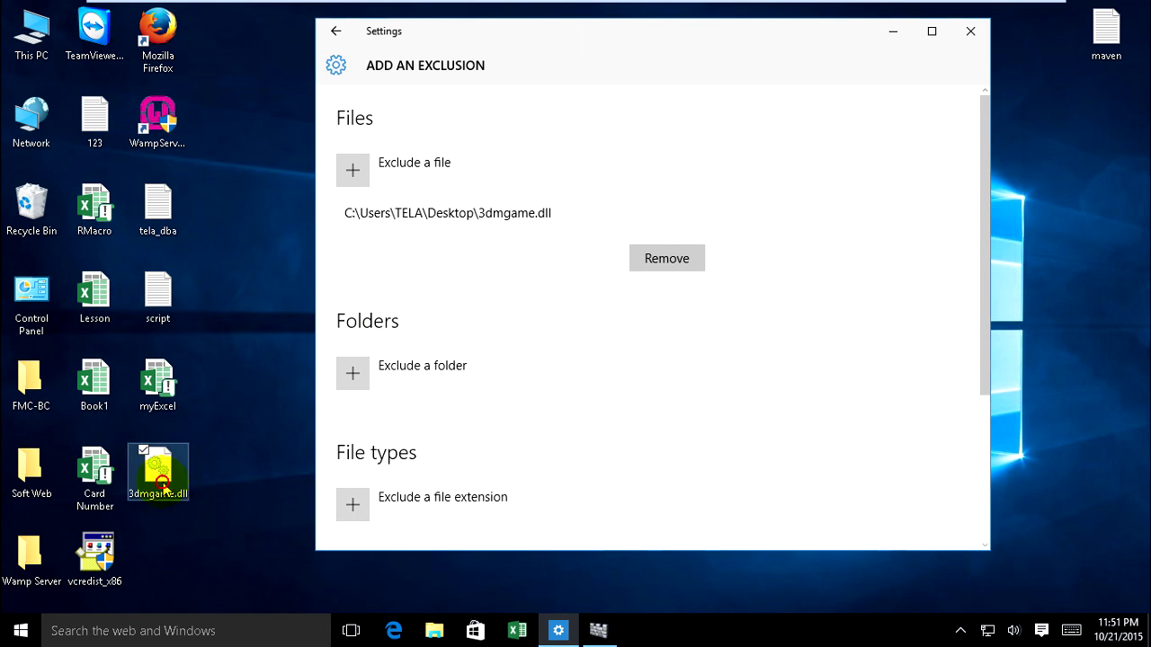
# Remove the 3dmgame.dll file exclusion so no exclusions remain.
pyautogui.click(162, 472)
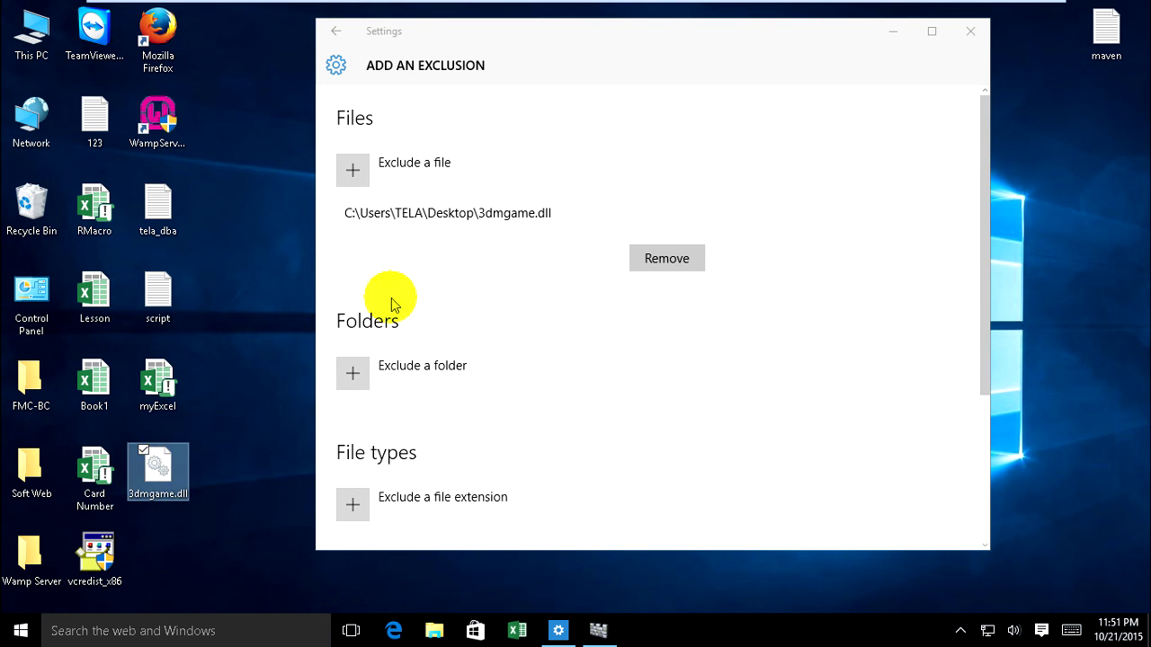
pyautogui.click(527, 249)
pyautogui.click(666, 263)
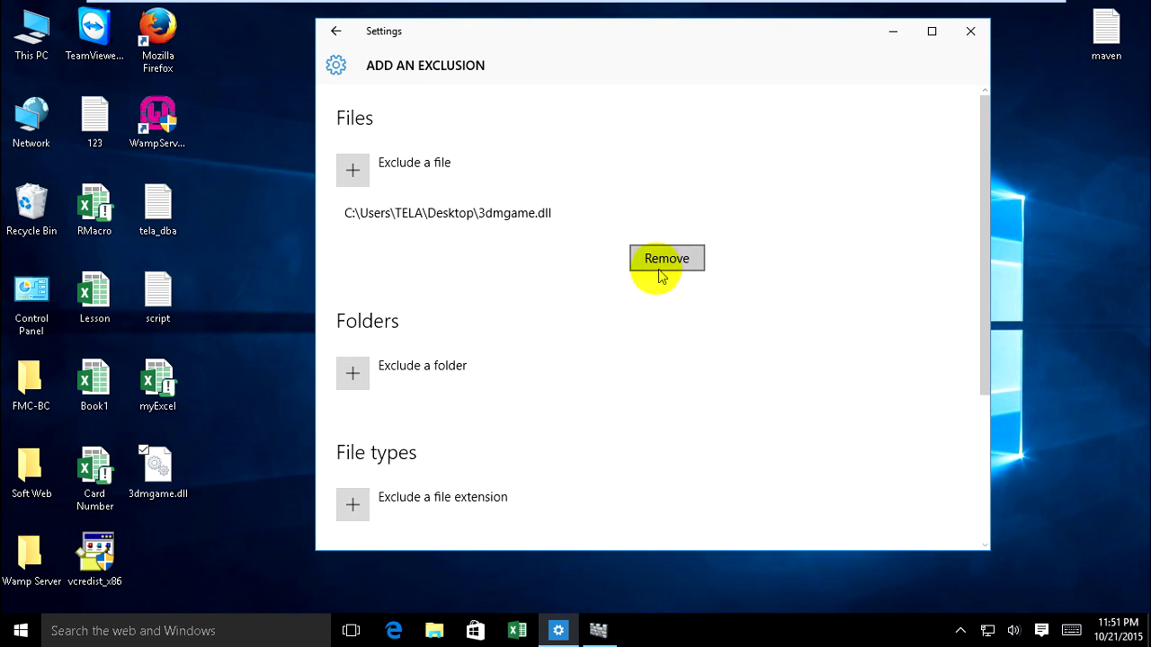
pyautogui.click(660, 269)
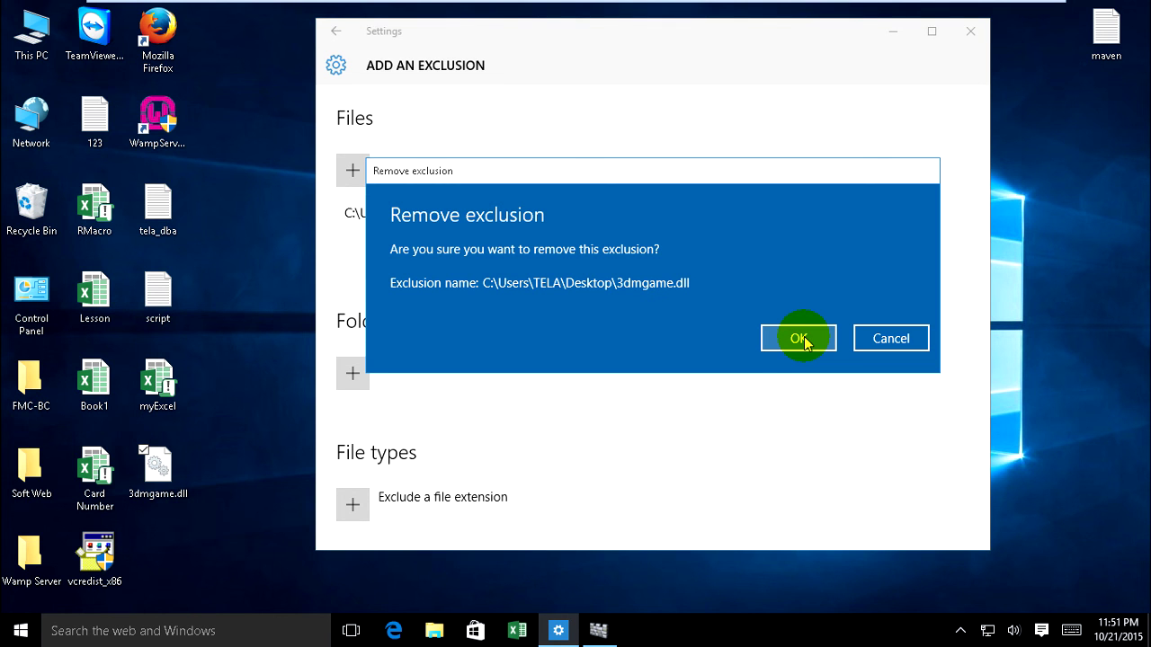
pyautogui.click(799, 339)
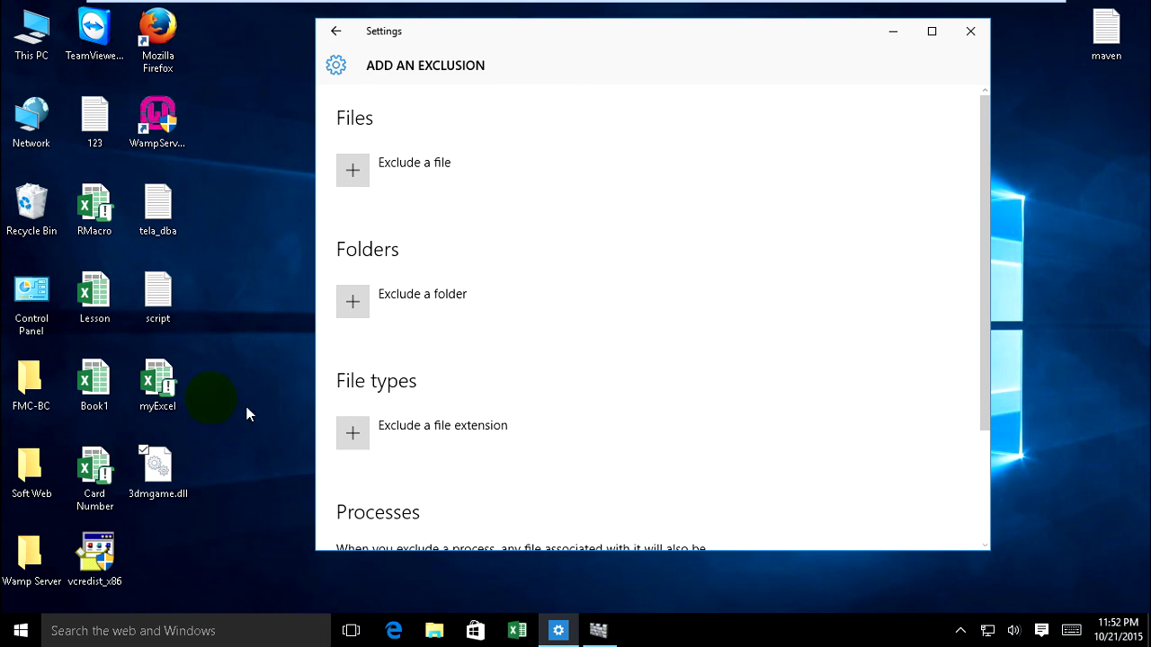
# Refresh the desktop from its right-click menu.
pyautogui.click(185, 338)
pyautogui.rightClick(185, 338)
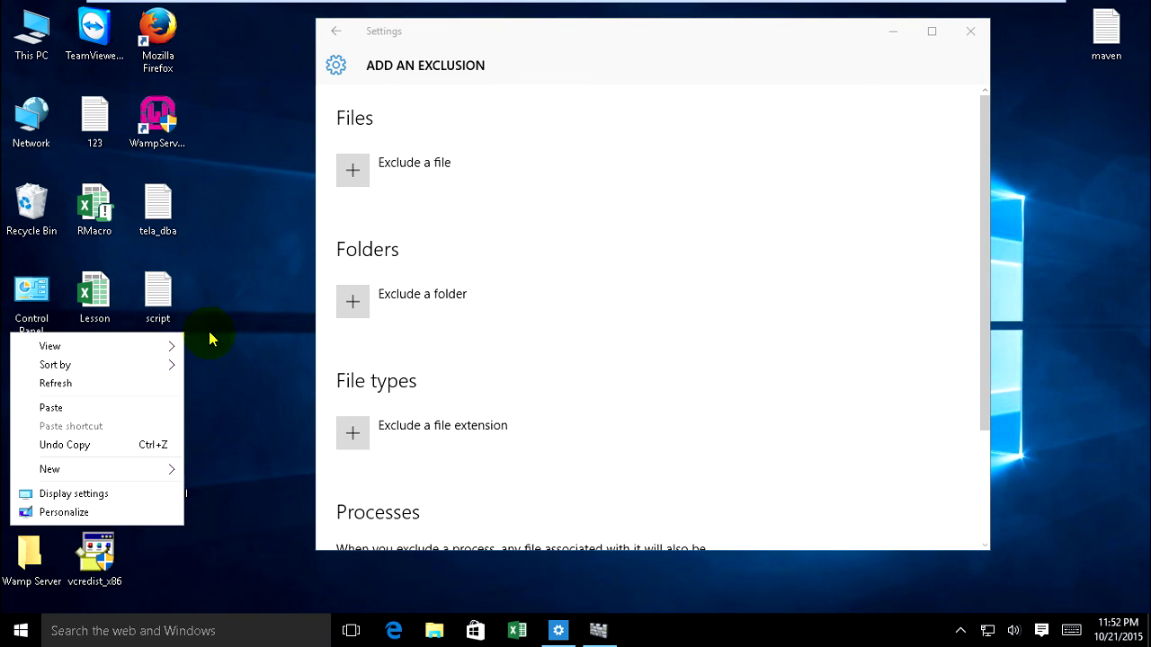
pyautogui.click(121, 384)
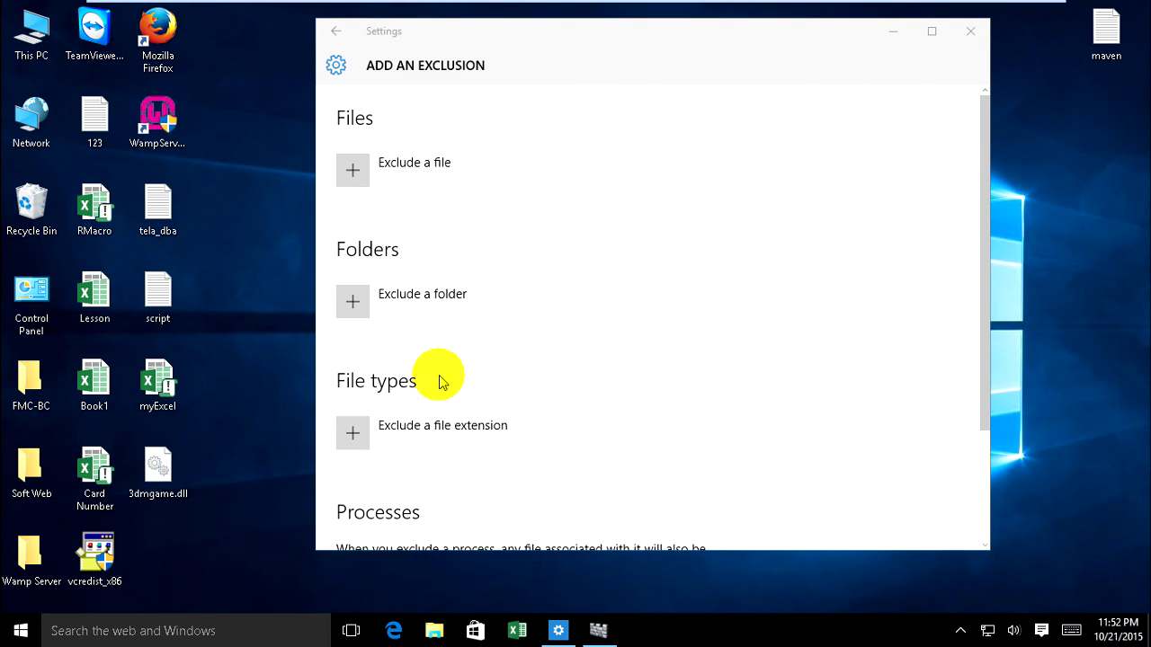
pyautogui.scroll(-3, 632, 319)
pyautogui.scroll(3, 634, 328)
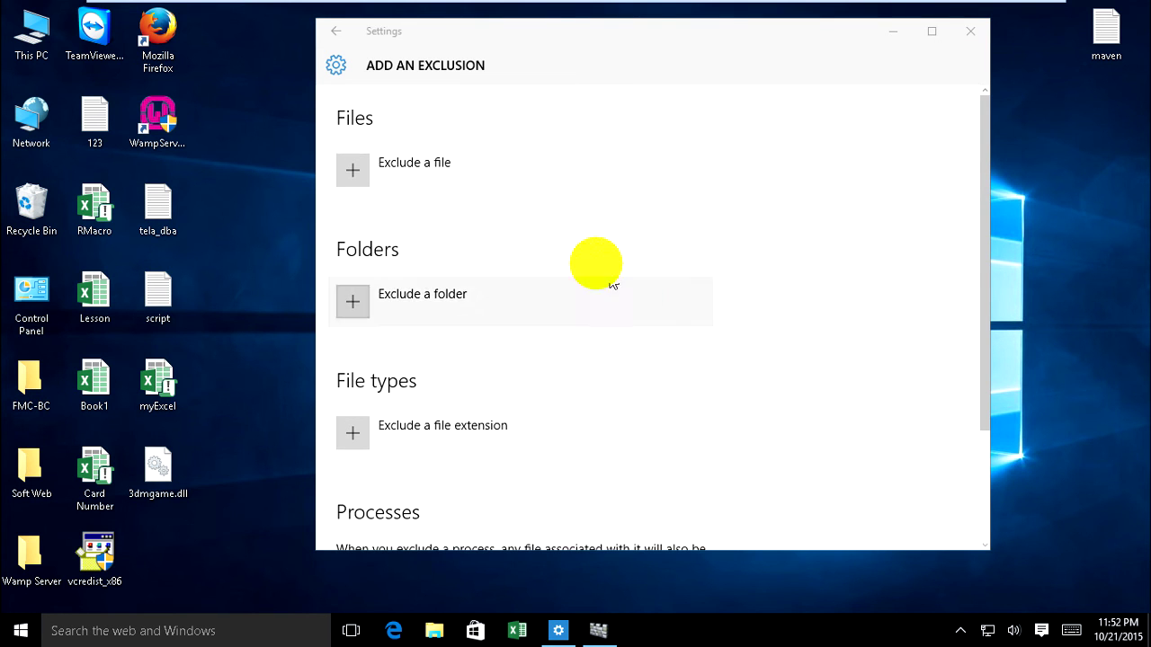
# Select 3dmgame.dll on the desktop, view its context menu, then dismiss and deselect it.
pyautogui.click(183, 483)
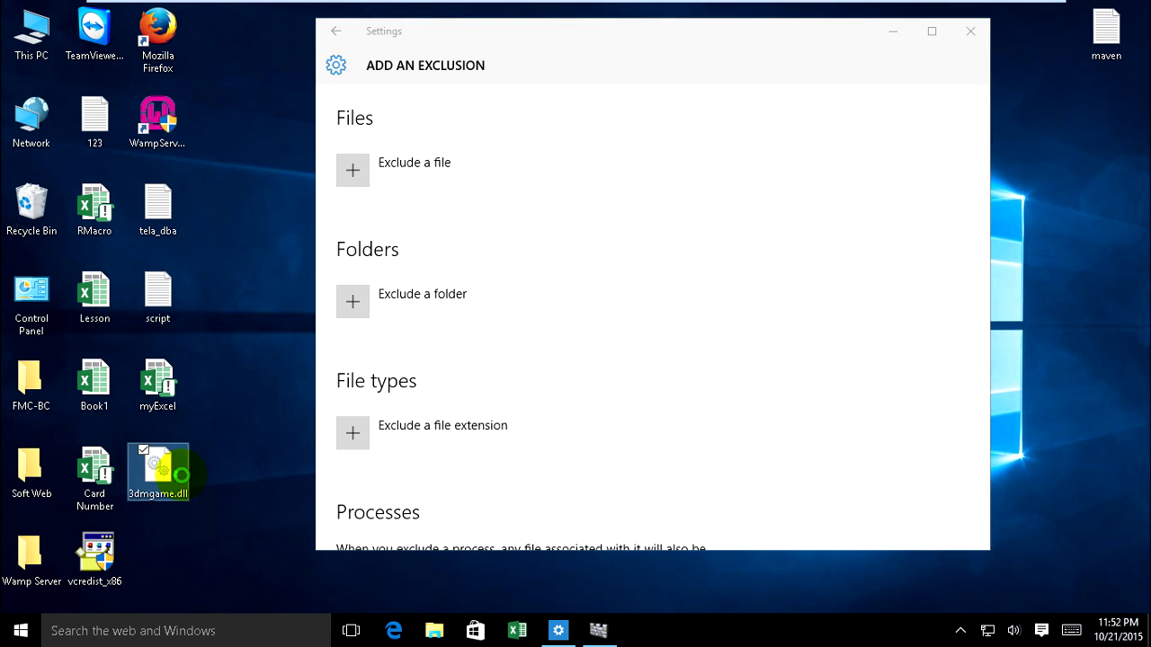
pyautogui.rightClick(182, 477)
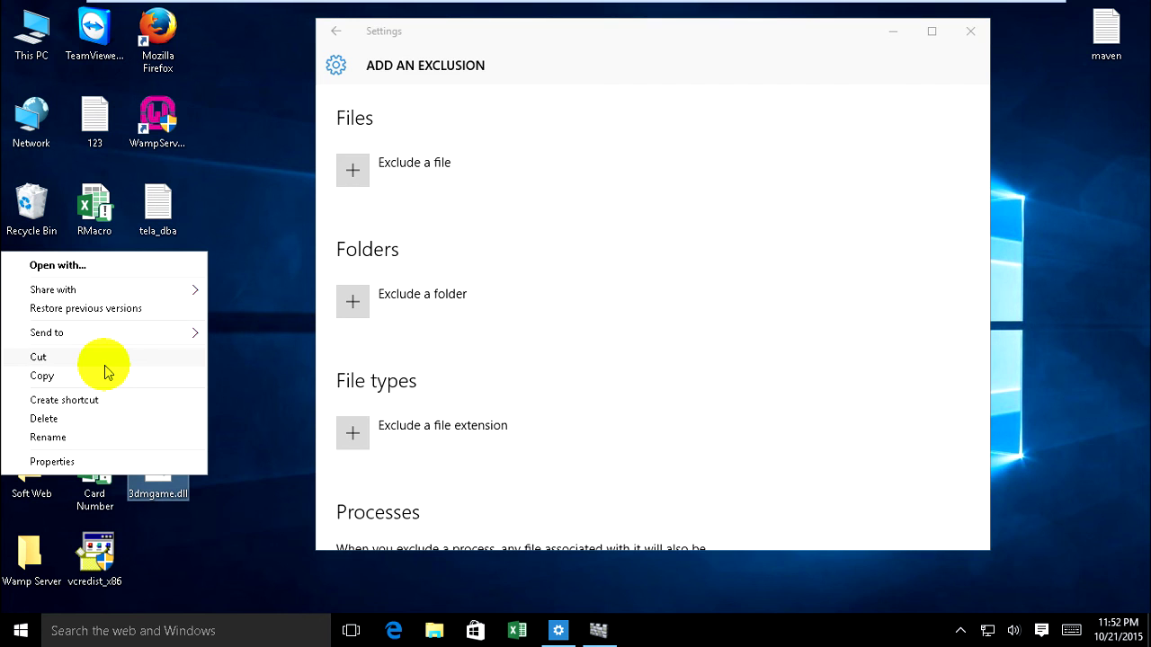
pyautogui.click(287, 440)
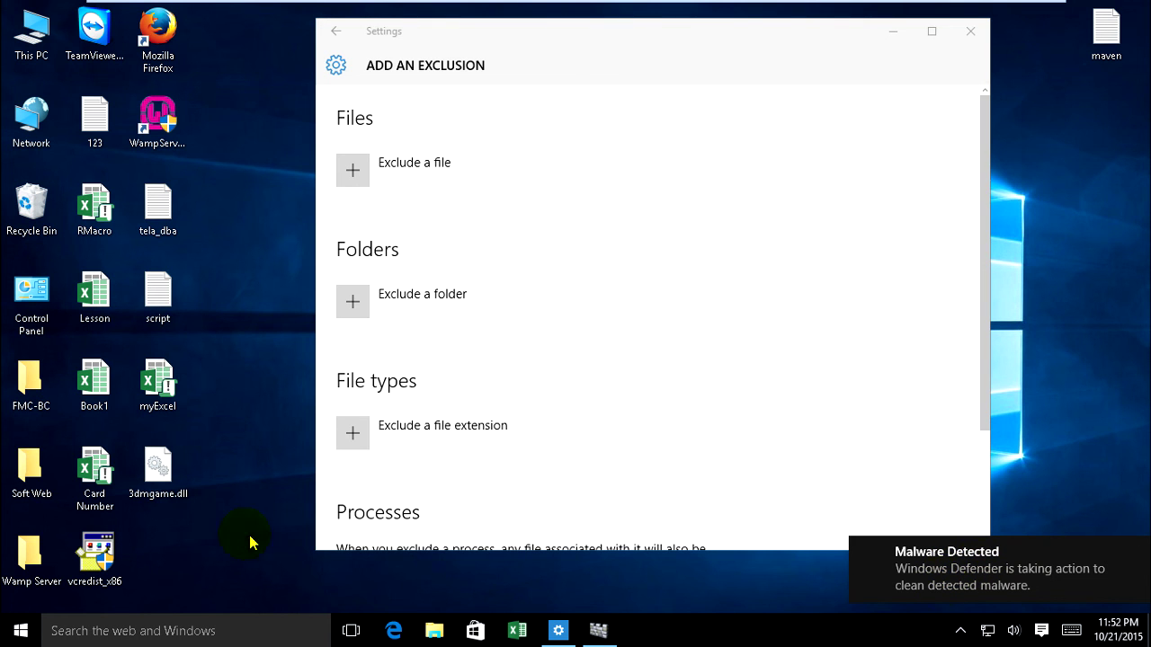
pyautogui.click(160, 472)
pyautogui.click(233, 450)
# Refresh the desktop twice more until Defender reports the detected malware.
pyautogui.rightClick(225, 436)
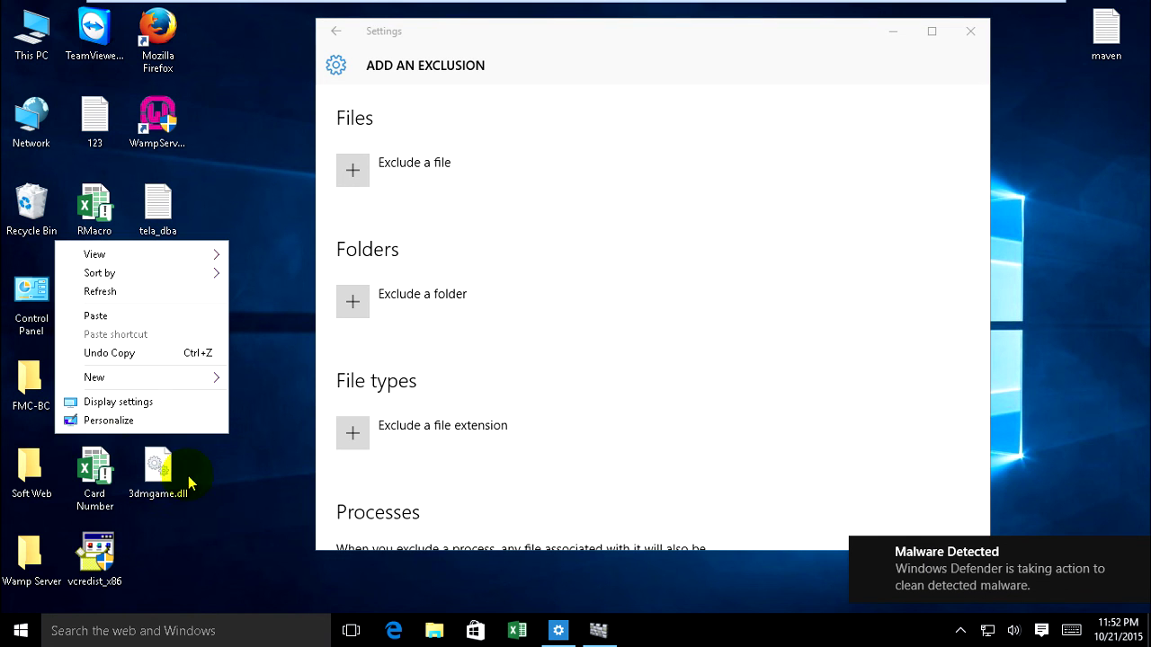
pyautogui.click(149, 292)
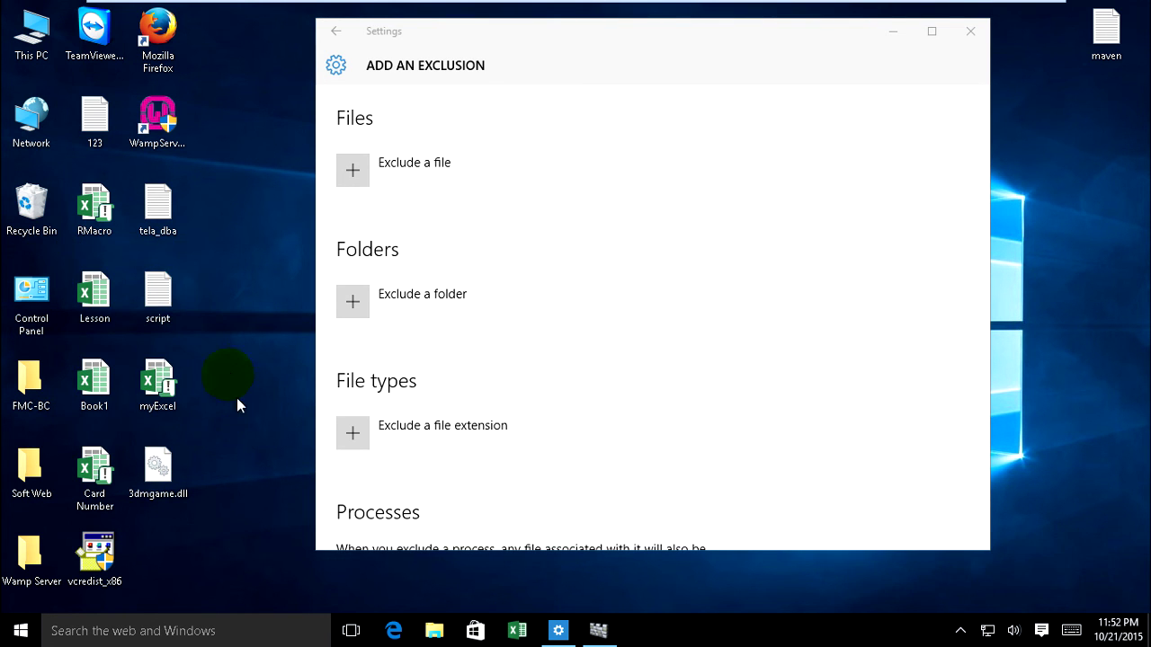
pyautogui.click(227, 336)
pyautogui.rightClick(224, 342)
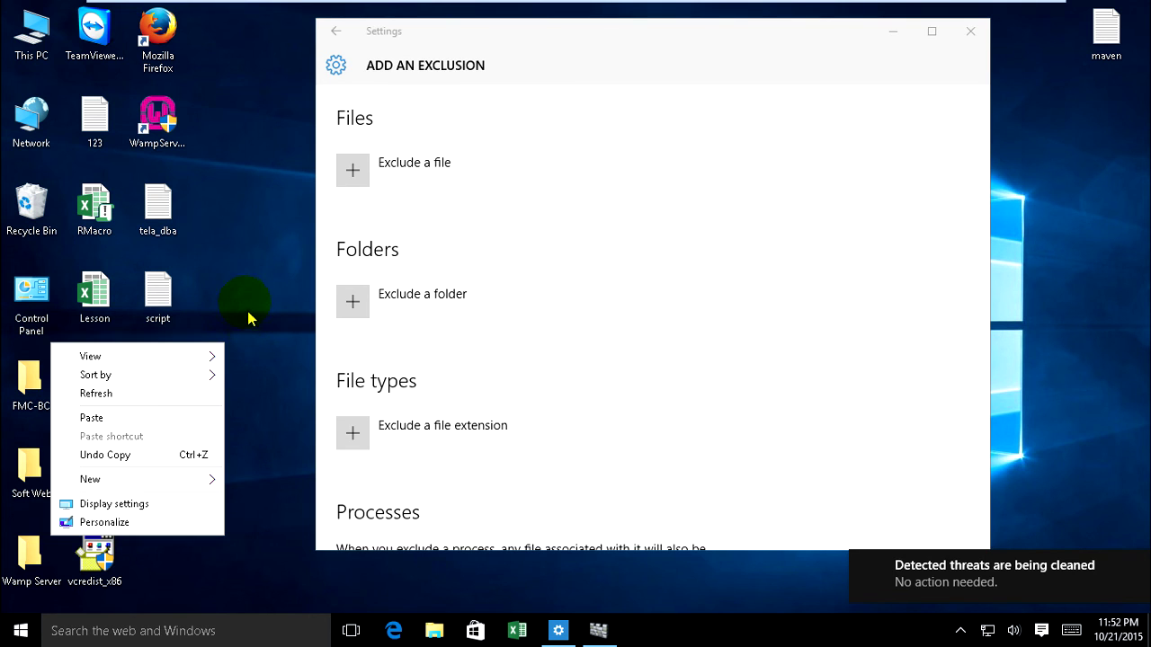
pyautogui.click(164, 396)
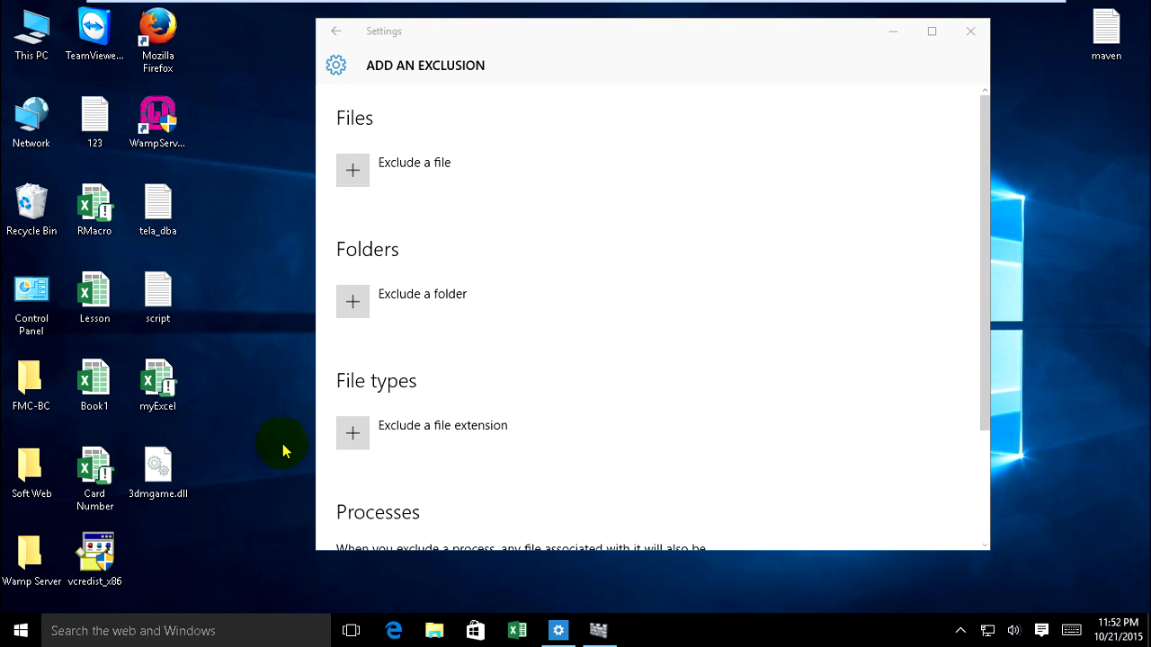
# Return to the Windows Defender settings page and launch the app via Use Windows Defender.
pyautogui.click(334, 32)
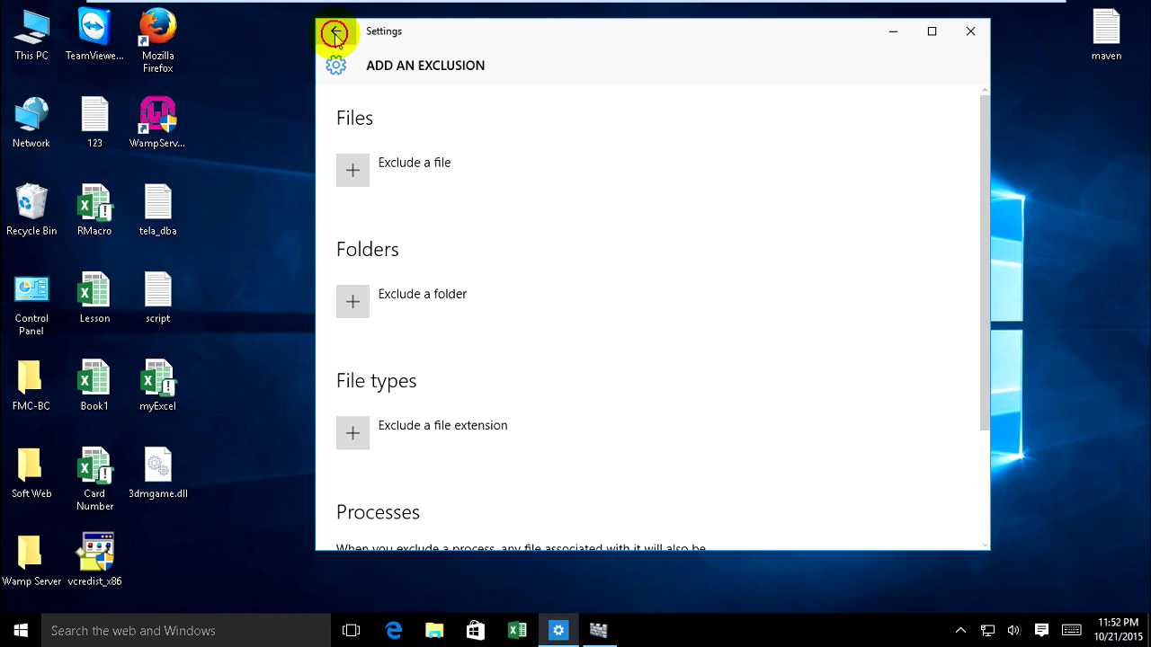
pyautogui.scroll(-1, 727, 318)
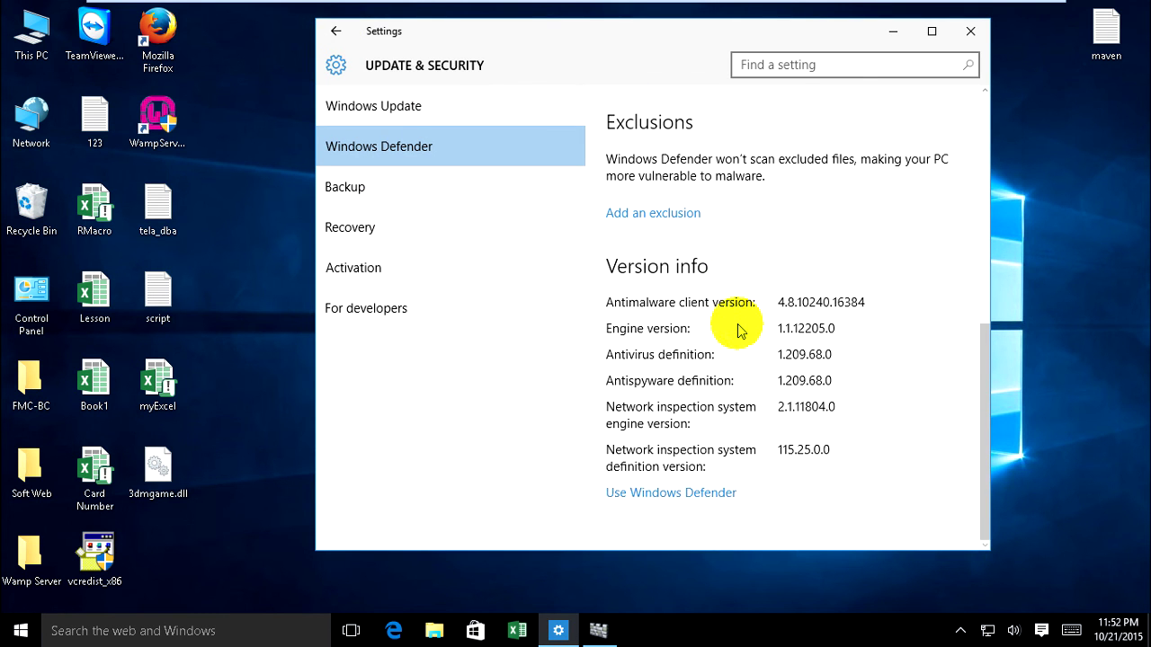
pyautogui.scroll(2, 737, 331)
pyautogui.scroll(4, 738, 331)
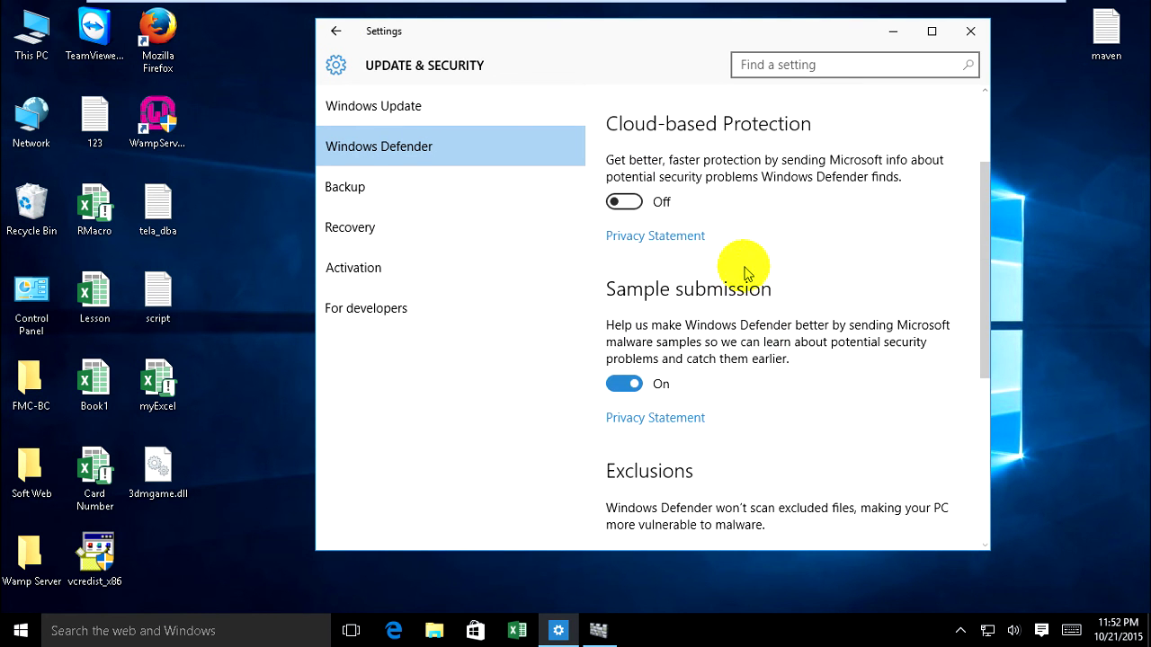
pyautogui.scroll(1, 760, 288)
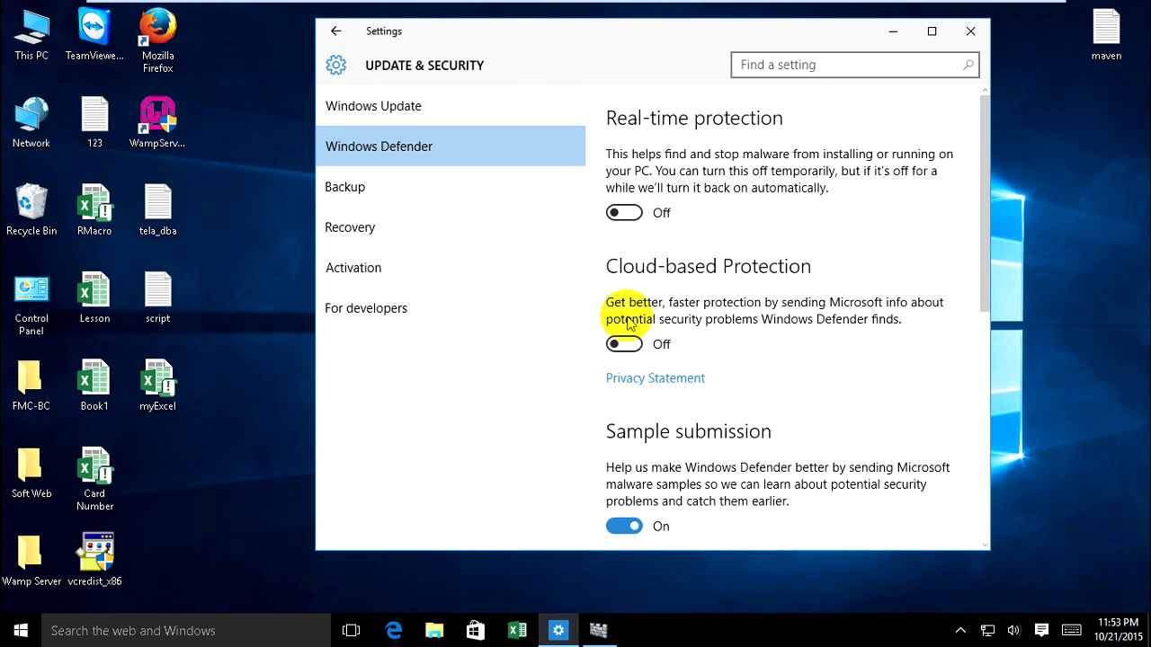
pyautogui.scroll(-3, 693, 311)
pyautogui.scroll(-3, 702, 315)
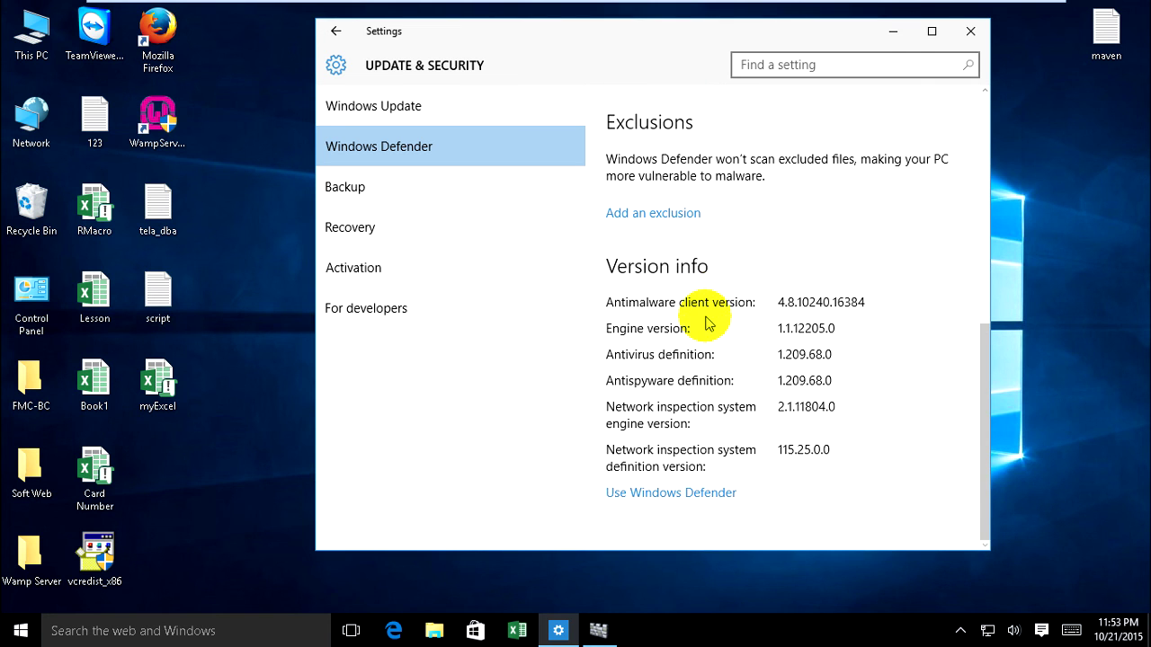
pyautogui.click(672, 497)
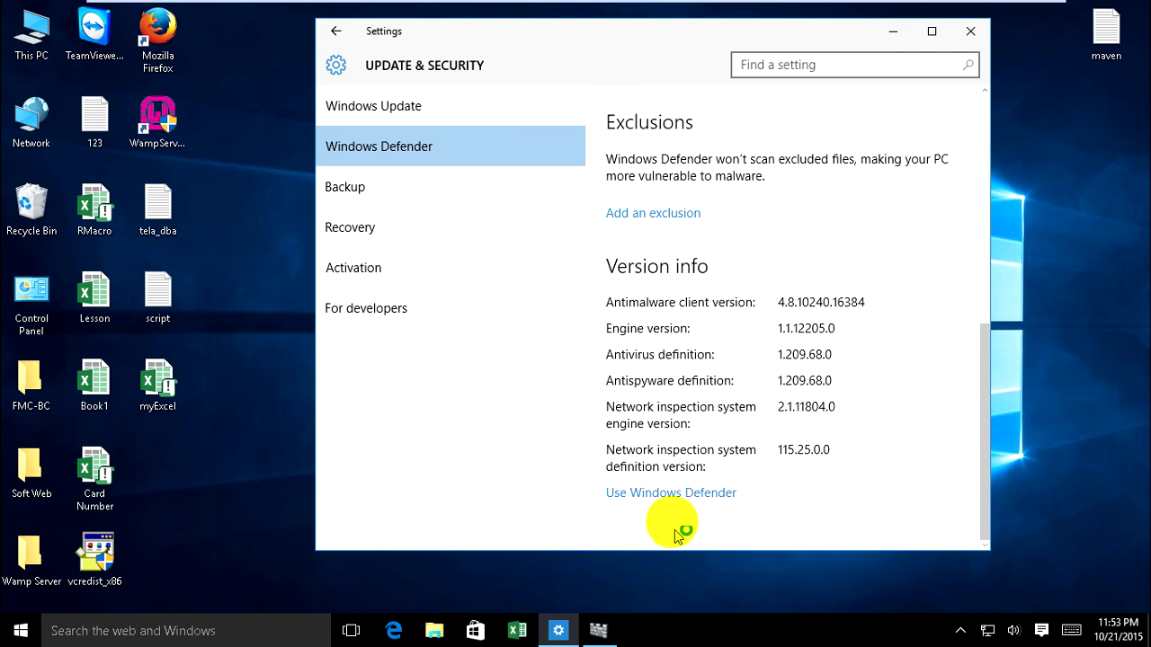
# Move Settings aside and switch Windows Defender to its Home overview.
pyautogui.moveTo(558, 33); pyautogui.dragTo(433, 77)
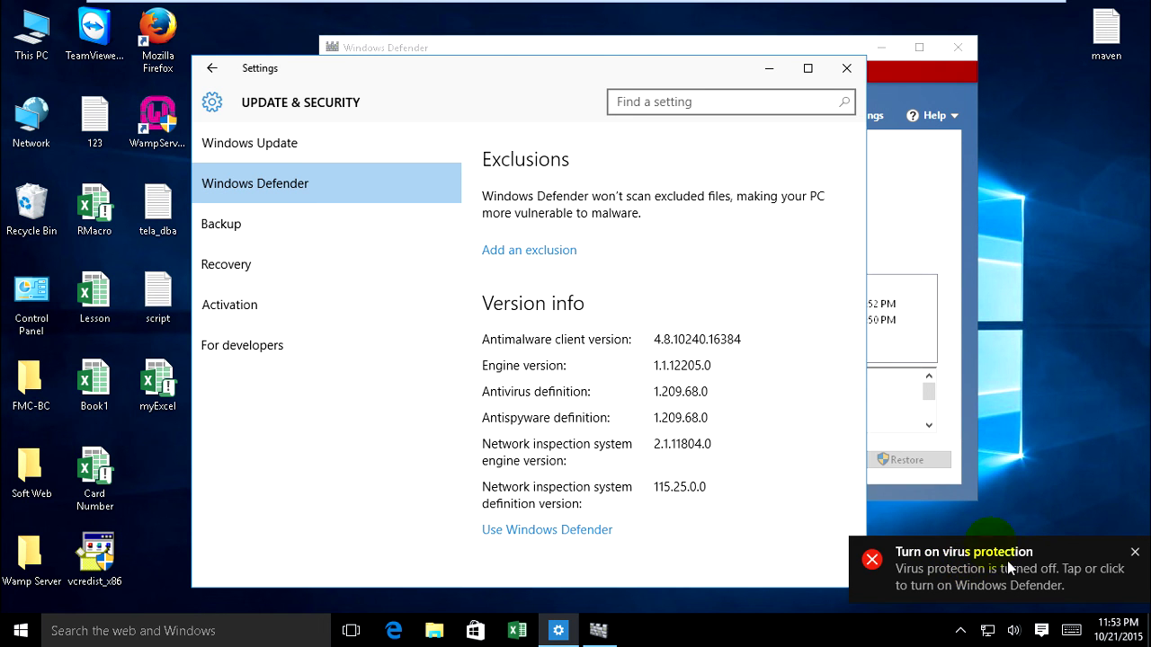
pyautogui.click(908, 196)
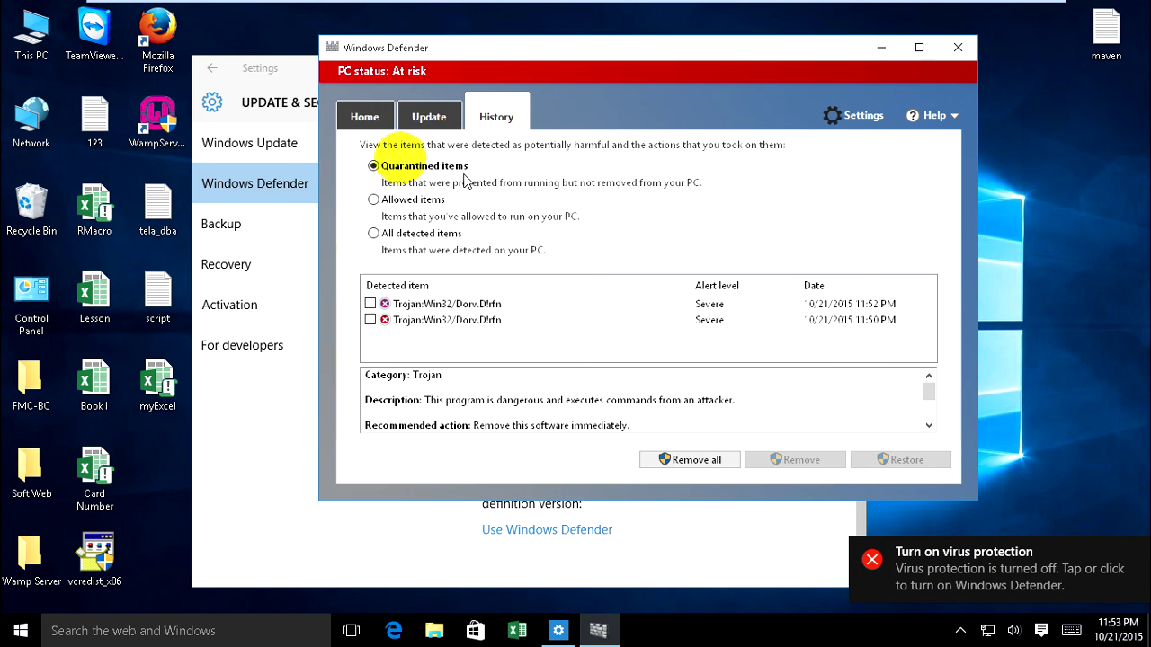
pyautogui.click(369, 113)
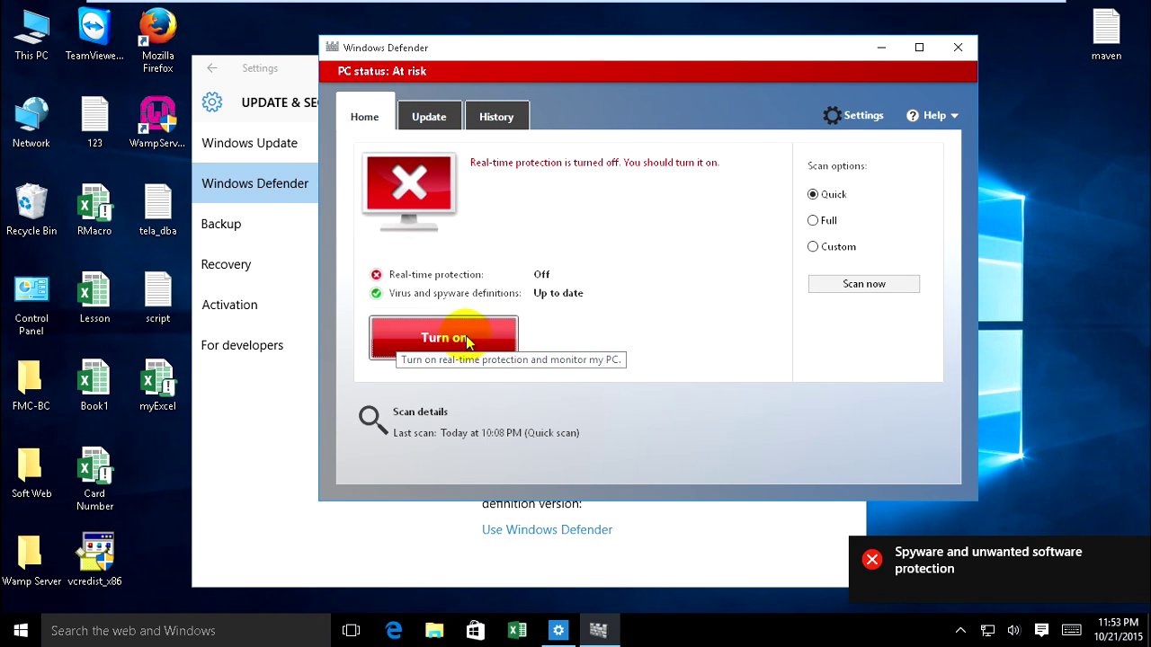
# Turn real-time protection back on from the Defender Home tab.
pyautogui.click(275, 417)
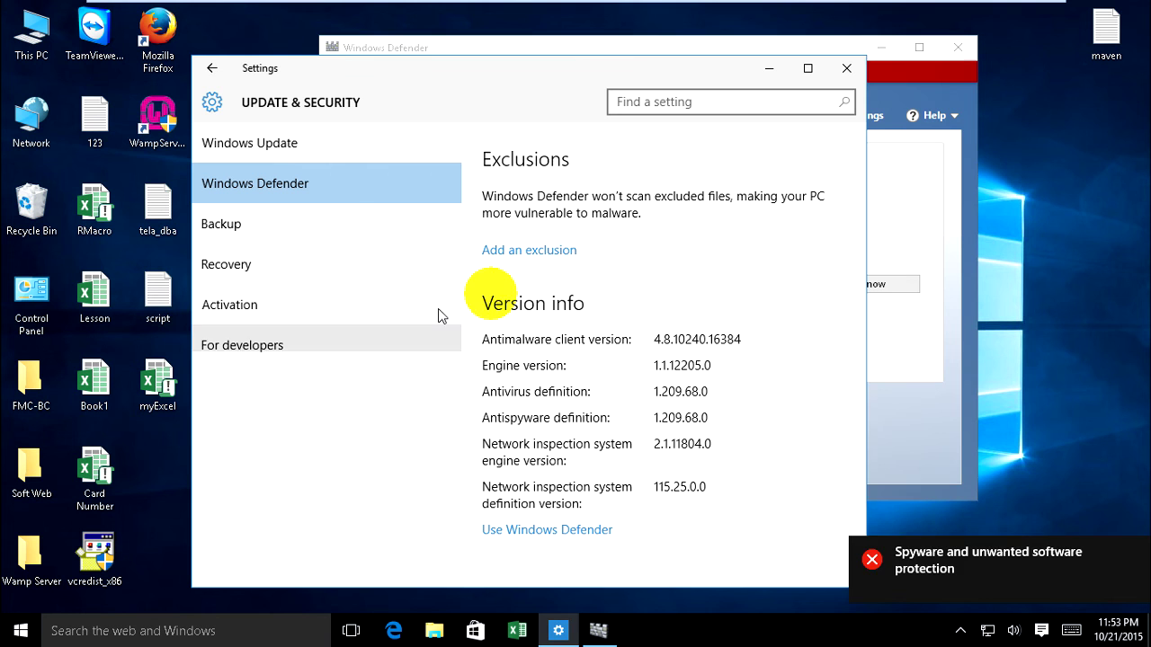
pyautogui.scroll(3, 560, 256)
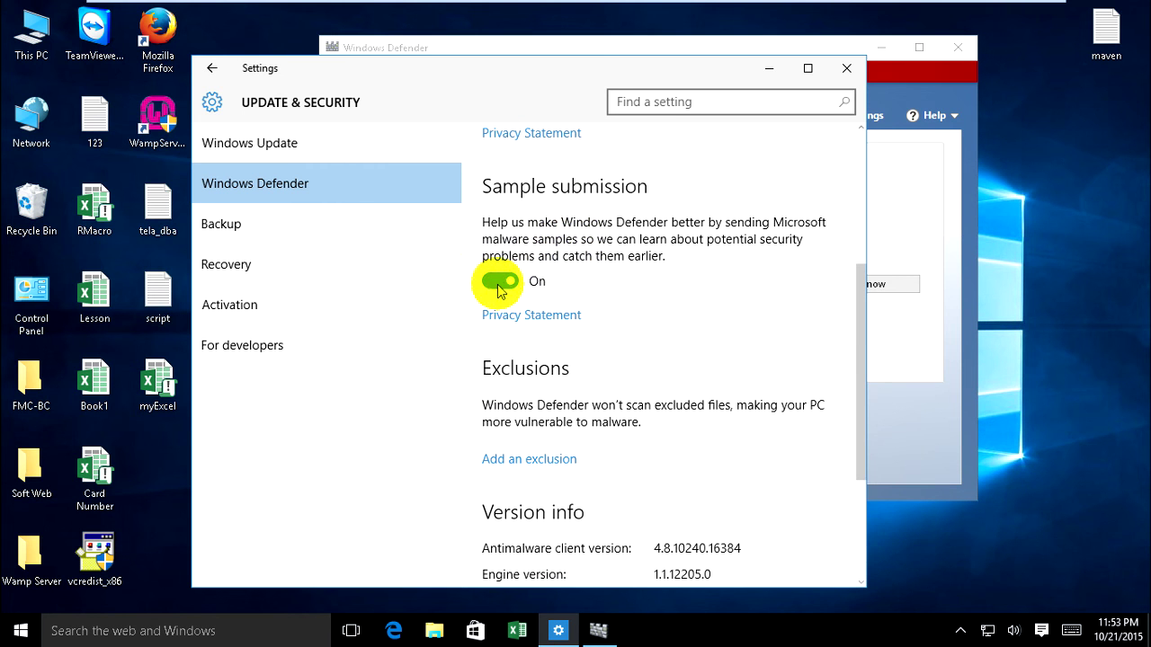
pyautogui.scroll(3, 492, 285)
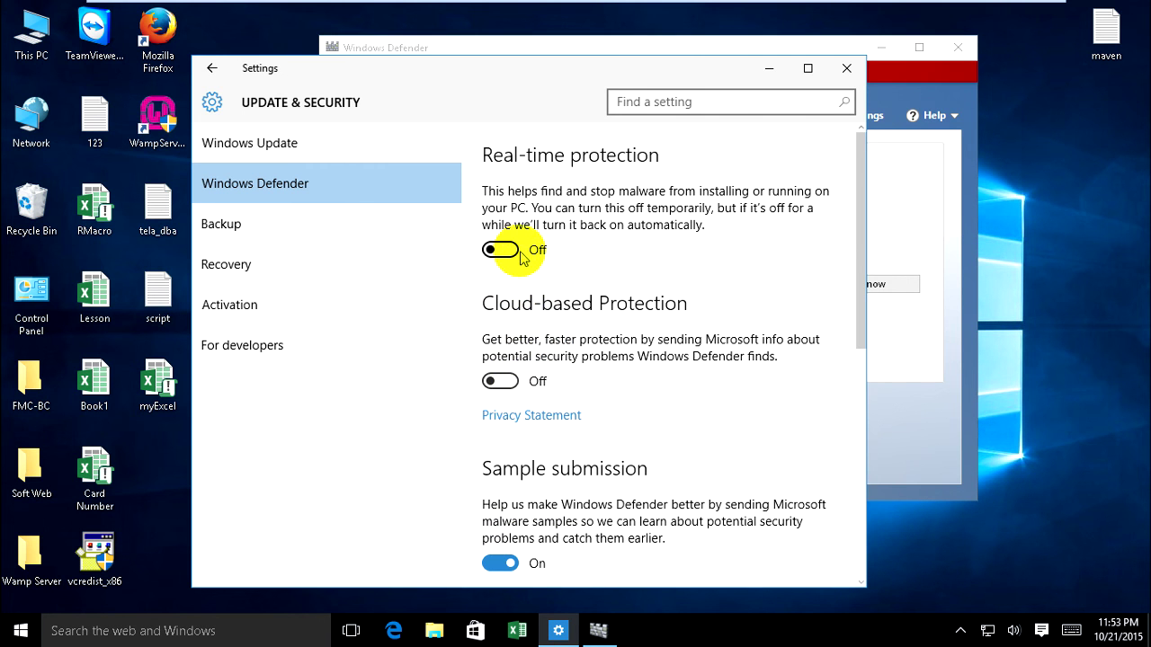
pyautogui.click(969, 202)
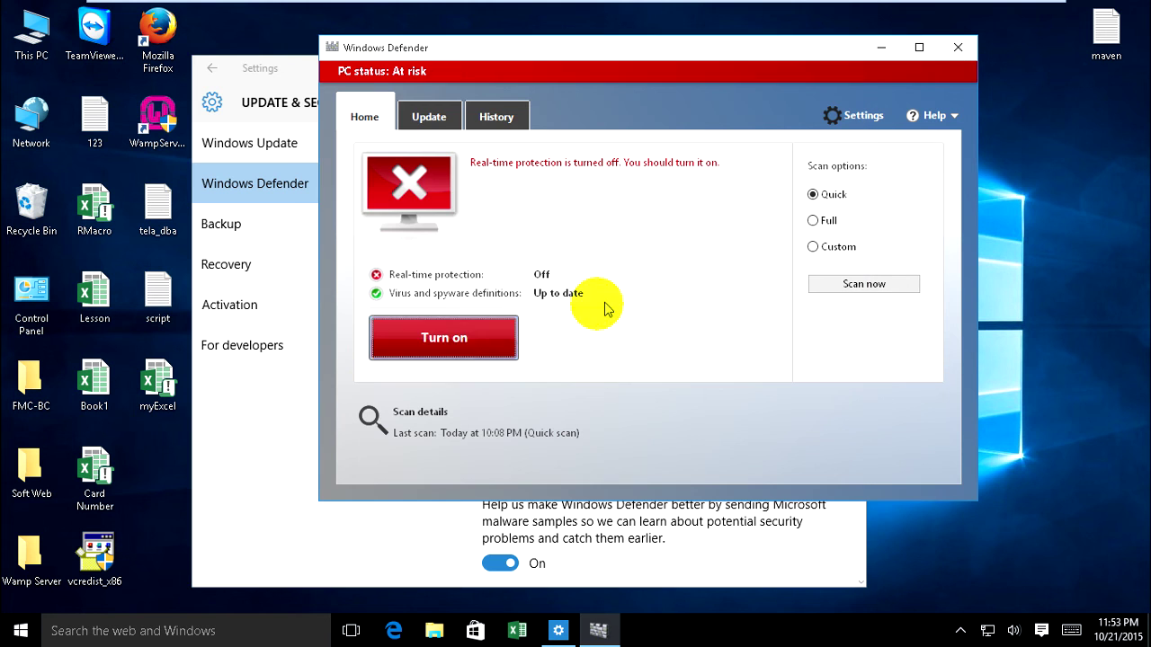
pyautogui.click(430, 355)
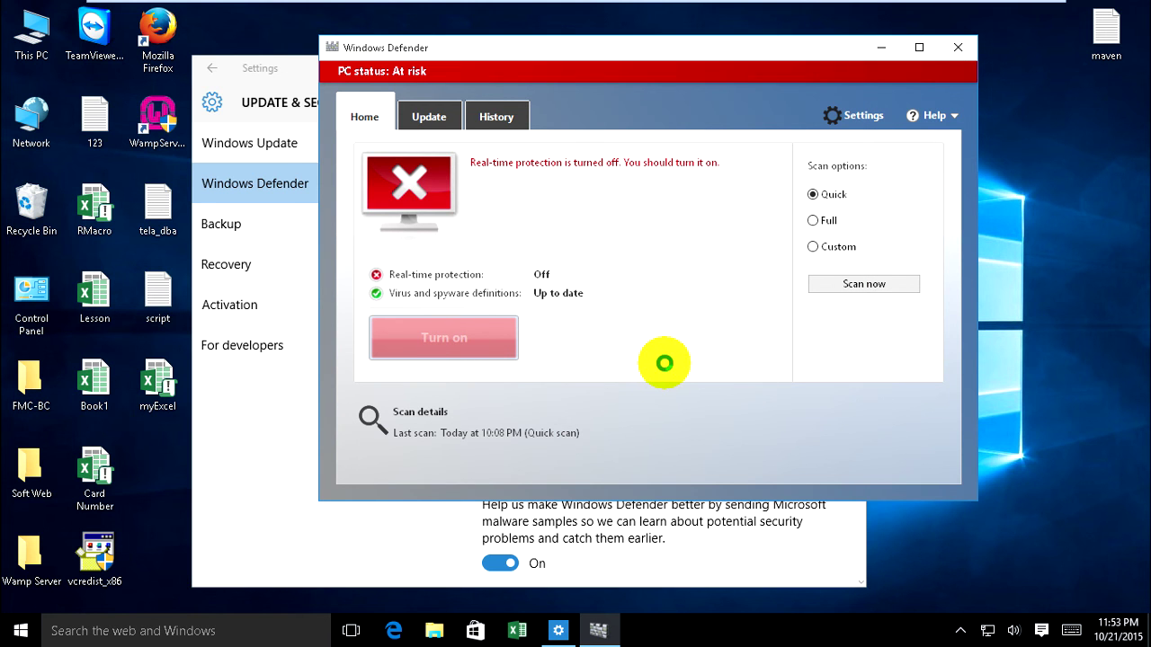